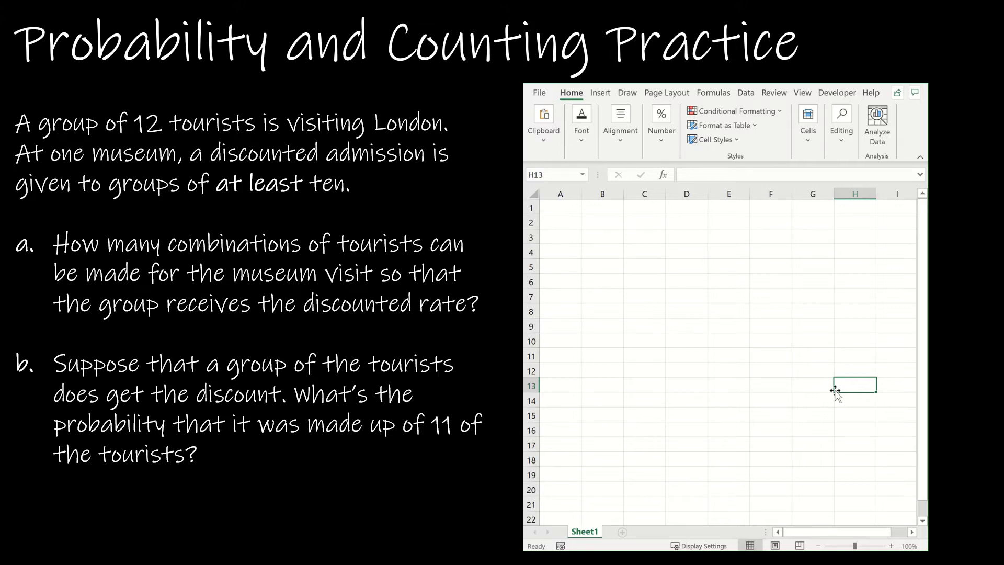
Try =COMBIN(12,10) in cell A1, then clear it
{"action": "left_click", "coordinate": [569, 211]}
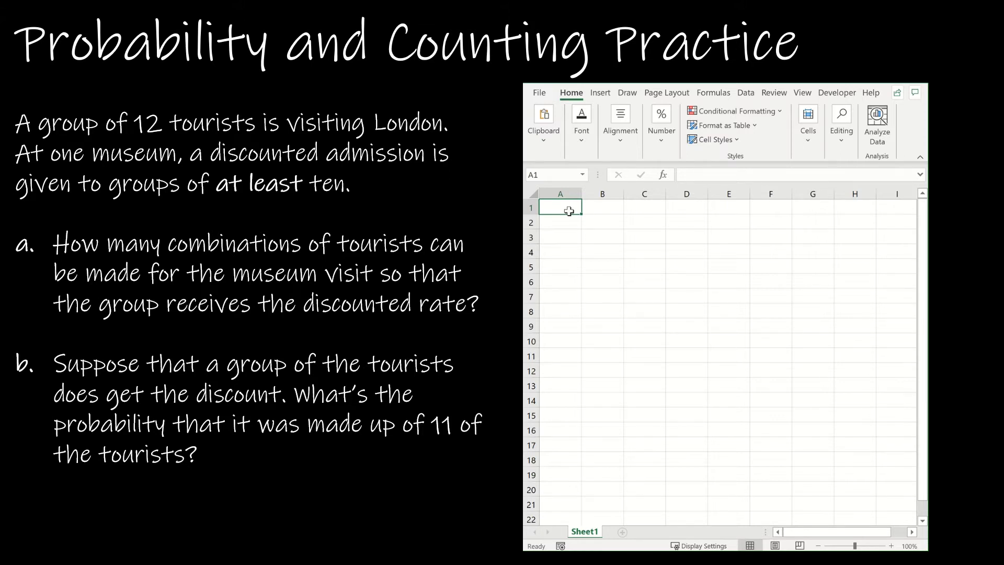
{"action": "type", "text": "=com"}
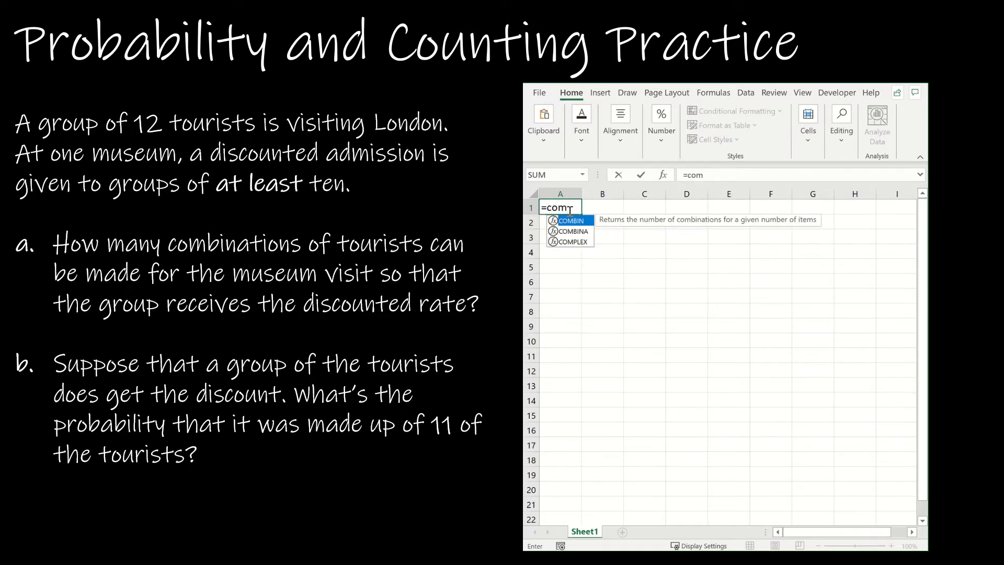
{"action": "type", "text": "bin(12,"}
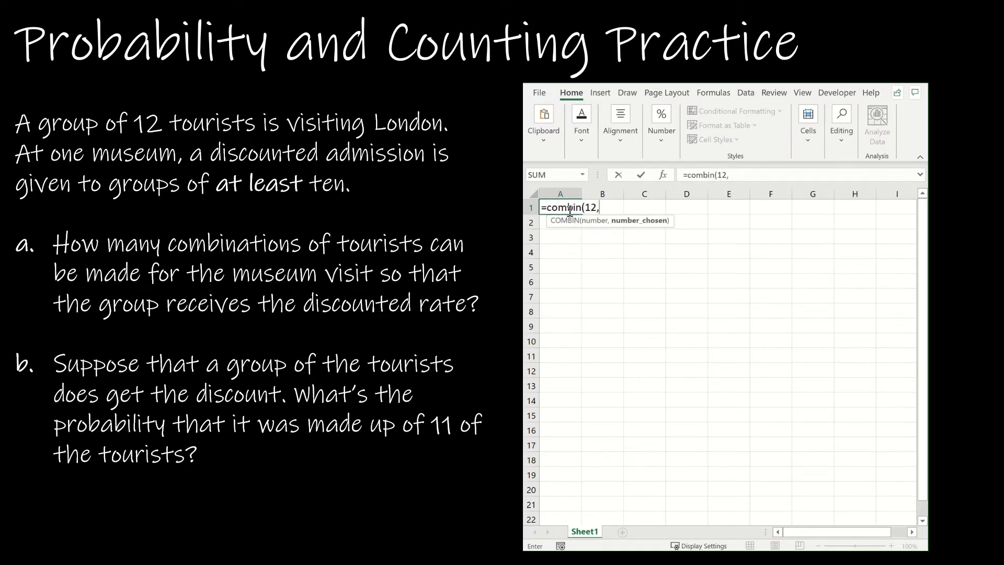
{"action": "type", "text": "10)"}
{"action": "key", "text": "Return"}
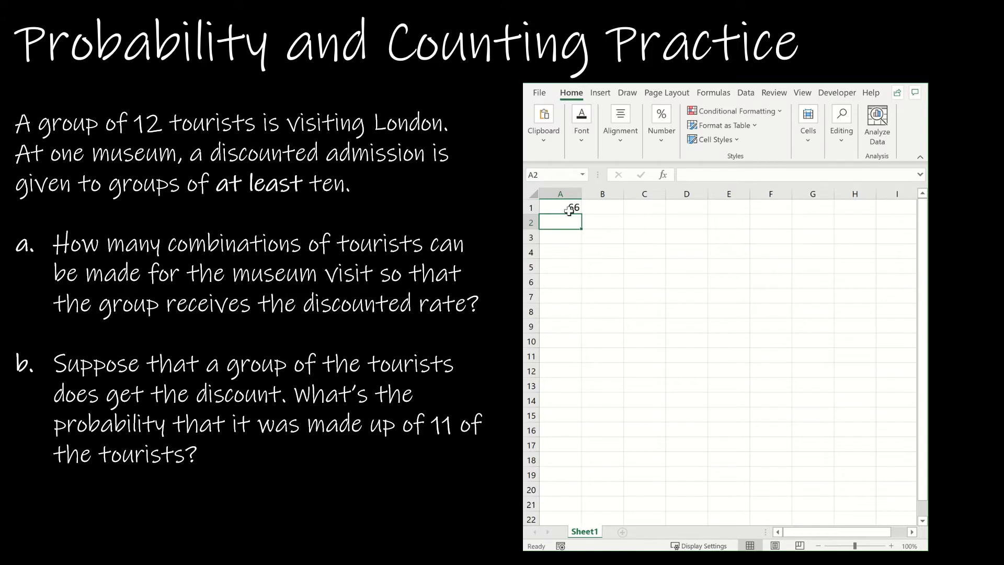
{"action": "left_click", "coordinate": [568, 210]}
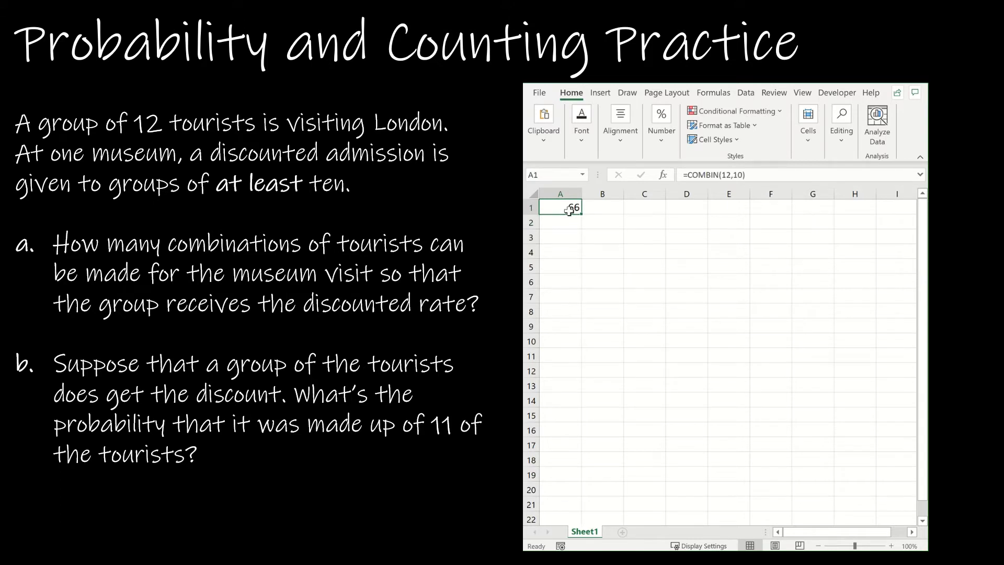
{"action": "key", "text": "Delete"}
Type 'Group of 10', 'Group of 11' and 'Group of 12' into A1, A3 and A5
{"action": "type", "text": "Group of 10"}
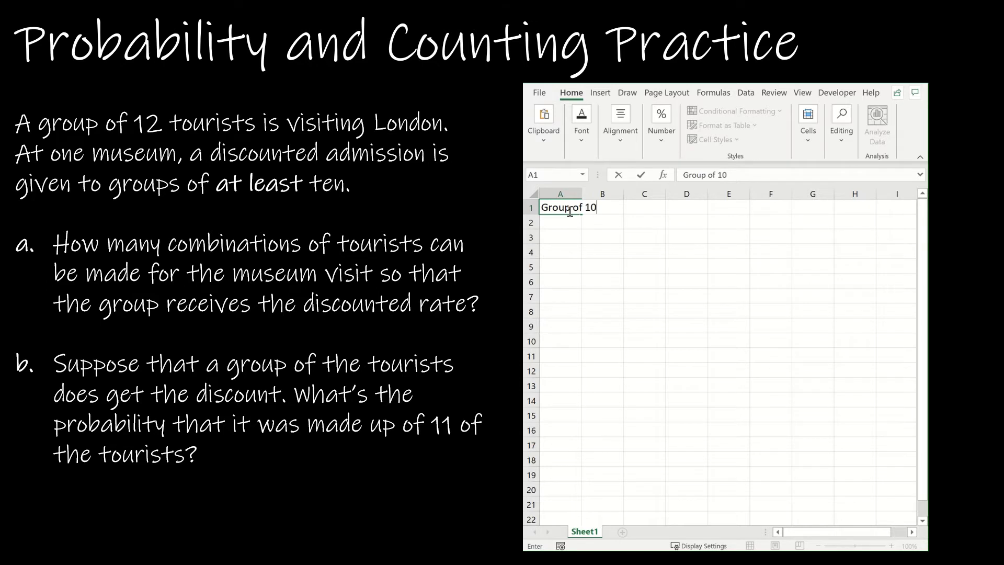
{"action": "key", "text": "Tab"}
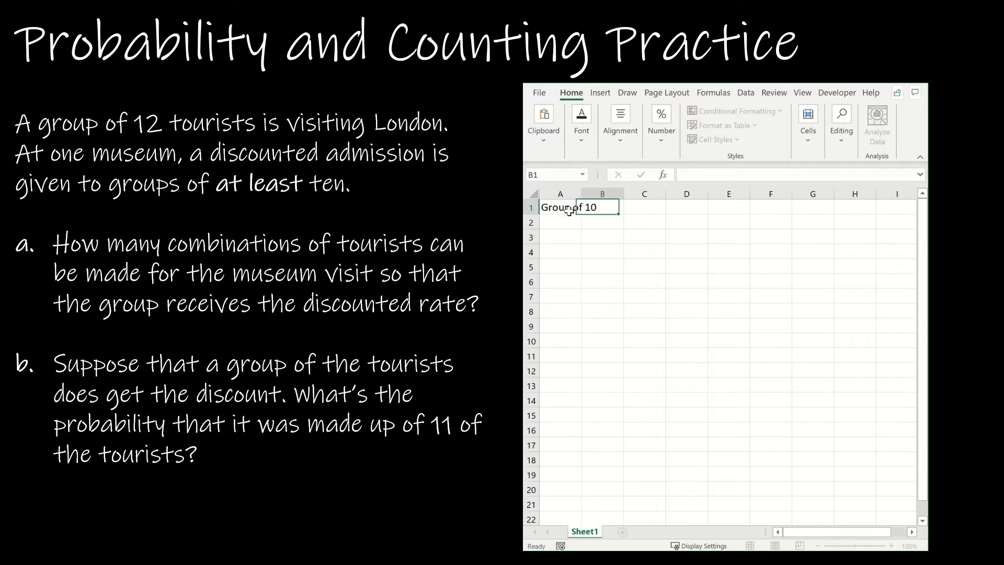
{"action": "key", "text": "Return"}
{"action": "key", "text": "Return"}
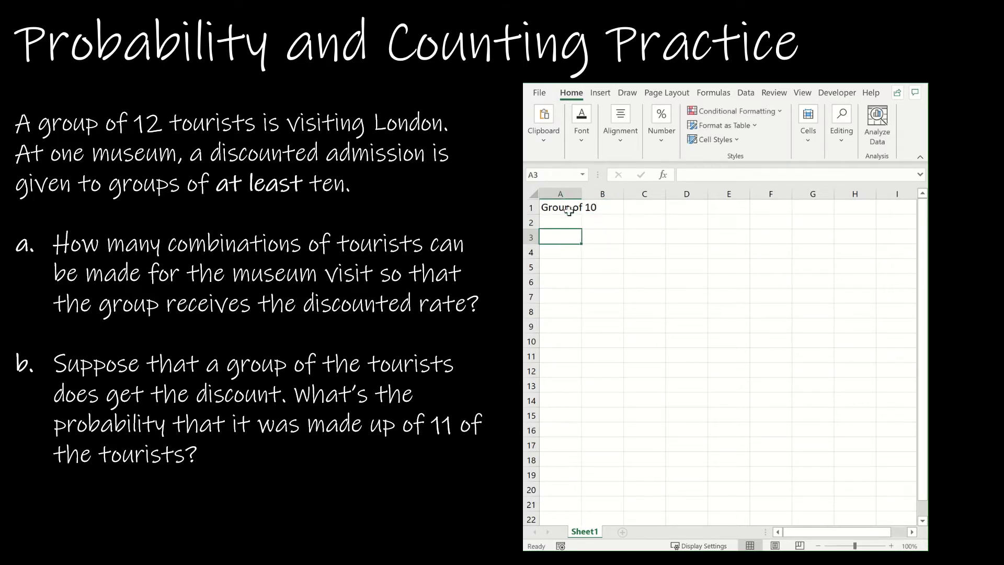
{"action": "type", "text": "Group of 11"}
{"action": "key", "text": "Return"}
{"action": "key", "text": "Return"}
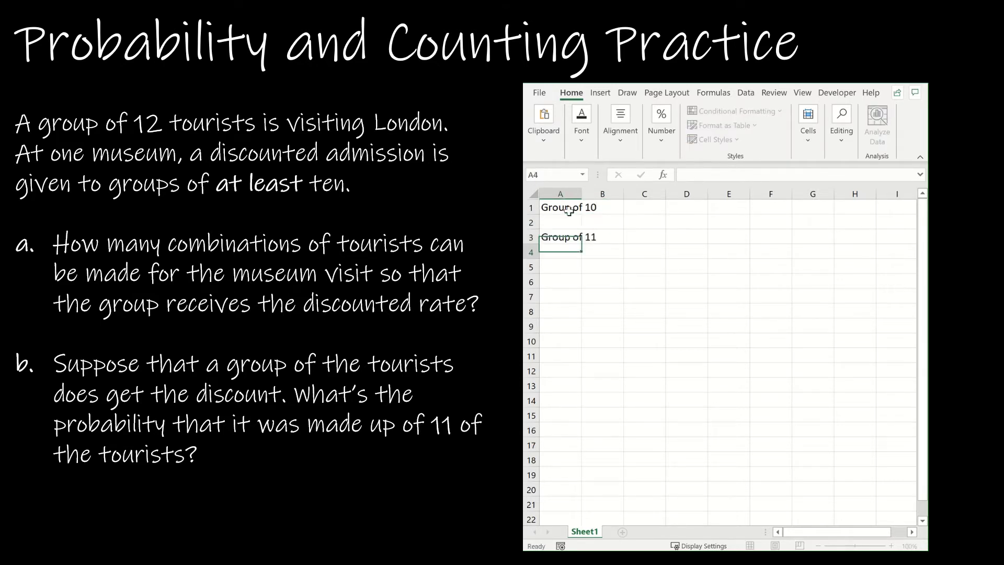
{"action": "type", "text": "Group of 12"}
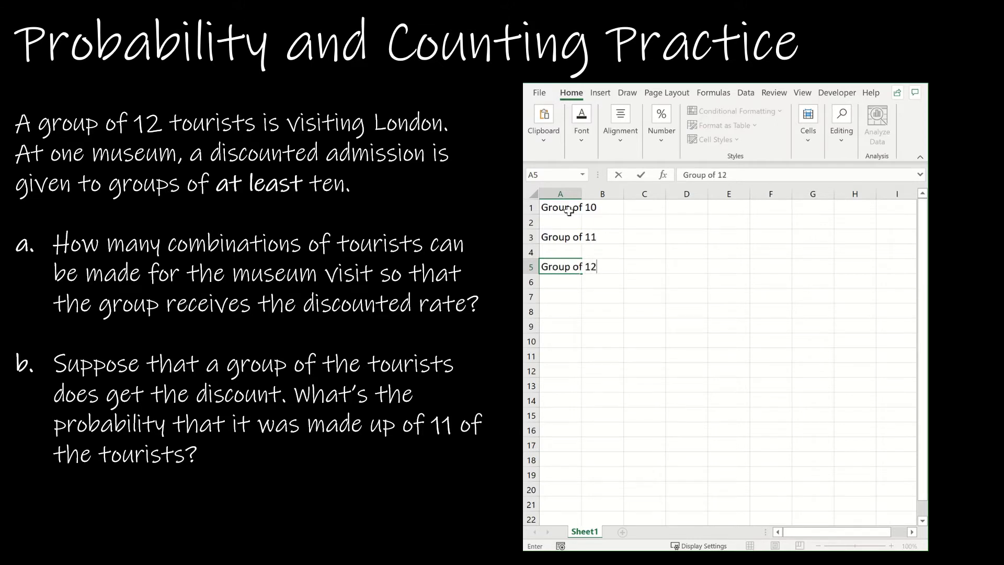
{"action": "key", "text": "Tab"}
{"action": "key", "text": "Tab"}
{"action": "key", "text": "Up"}
{"action": "key", "text": "Up"}
{"action": "key", "text": "Up"}
{"action": "key", "text": "Up"}
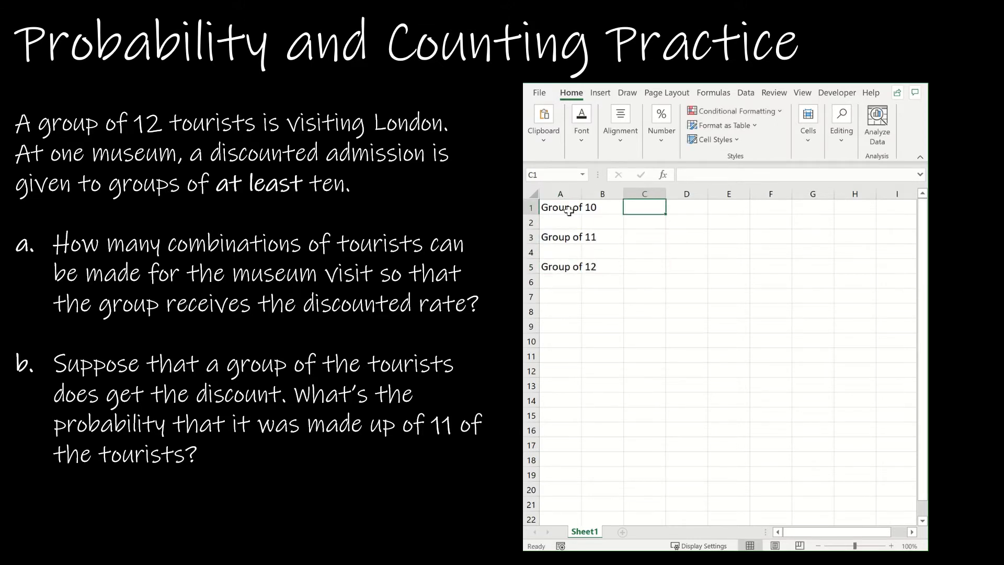
Enter =COMBIN(12,10), =COMBIN(12,11) and =COMBIN(12,12) in C1, C3 and C5, giving 66, 12 and 1
{"action": "type", "text": "=combin"}
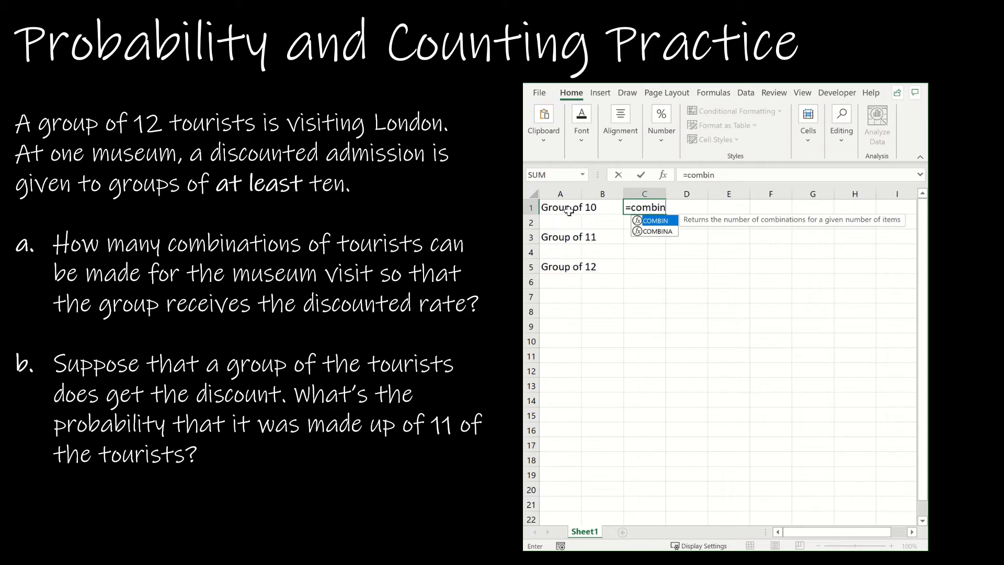
{"action": "type", "text": "(12,10)"}
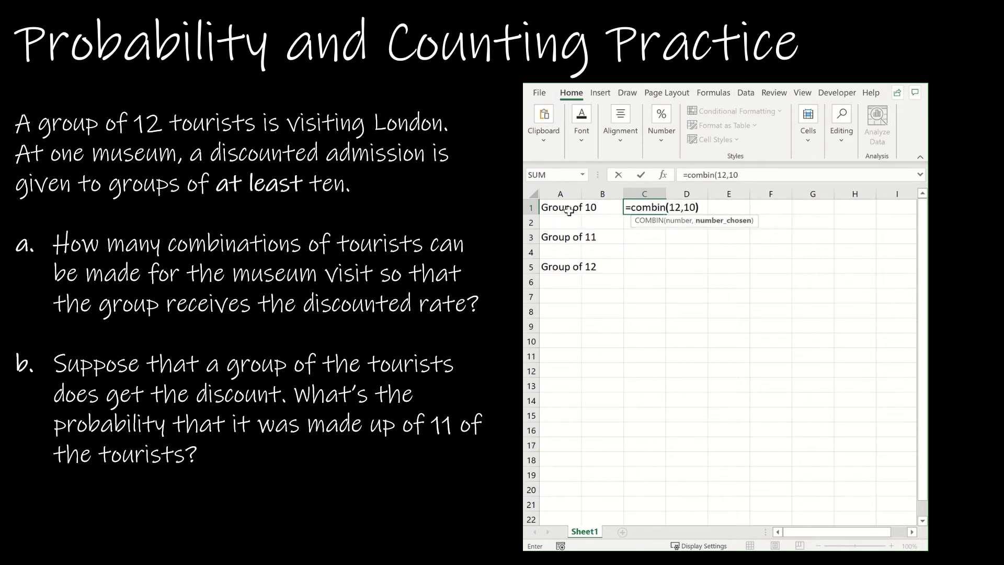
{"action": "key", "text": "Return"}
{"action": "key", "text": "Down"}
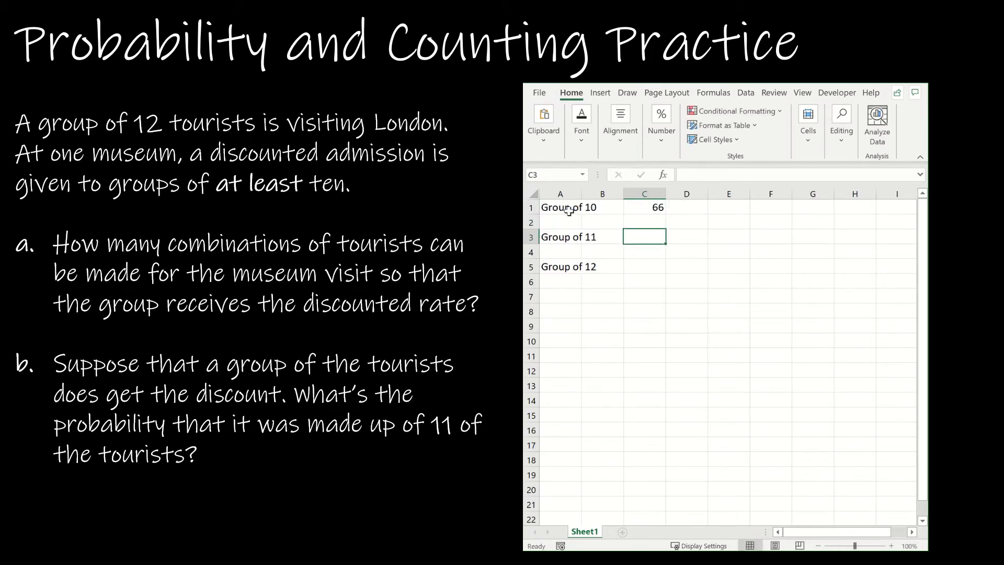
{"action": "type", "text": "=com"}
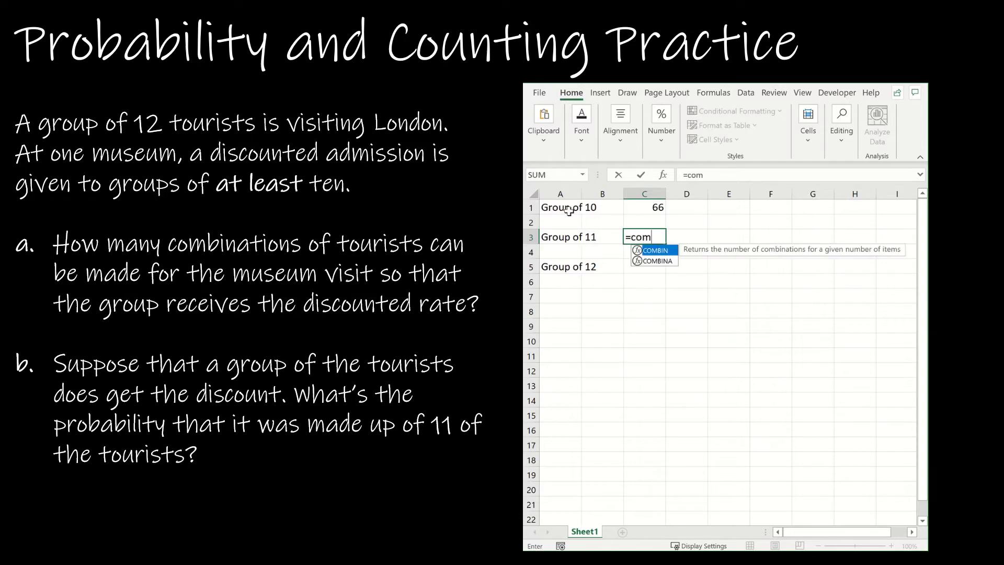
{"action": "type", "text": "bin(12,11)"}
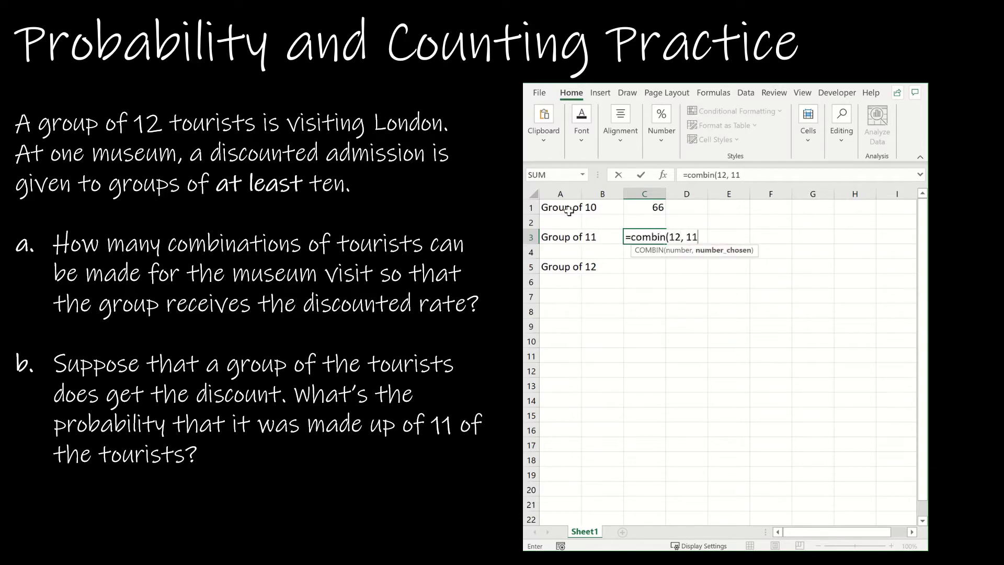
{"action": "key", "text": "Return"}
{"action": "key", "text": "Down"}
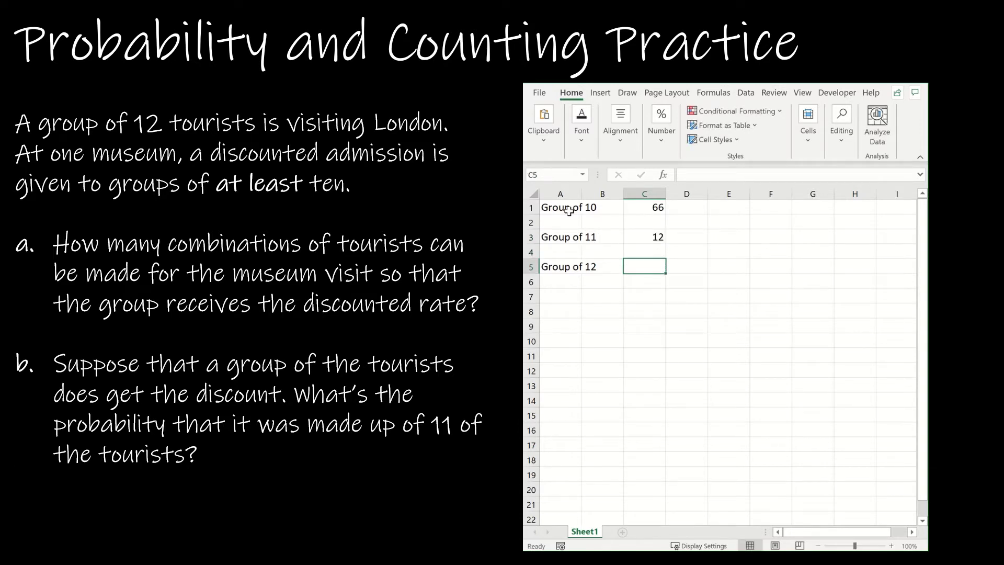
{"action": "type", "text": "="}
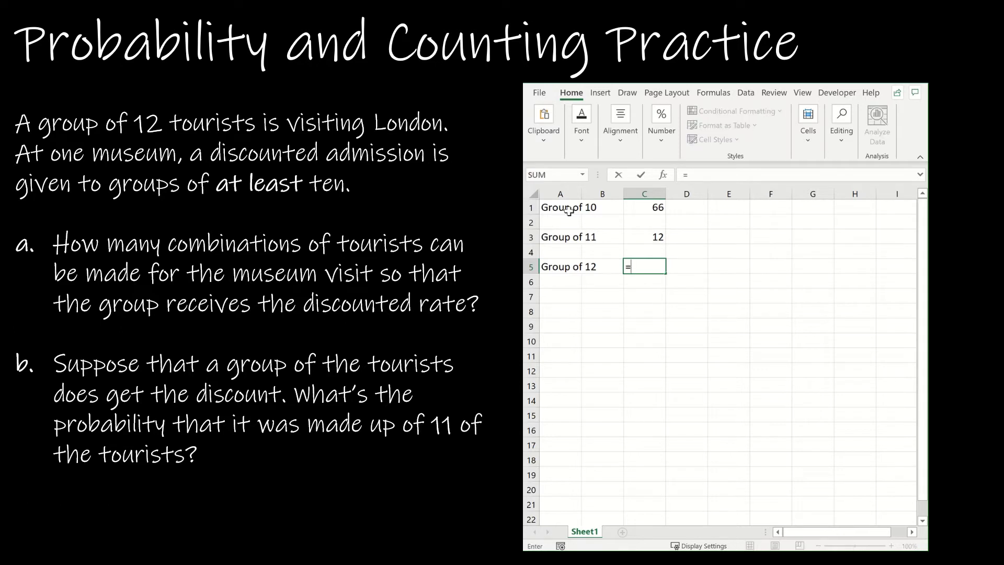
{"action": "type", "text": "Combin(12, 12)"}
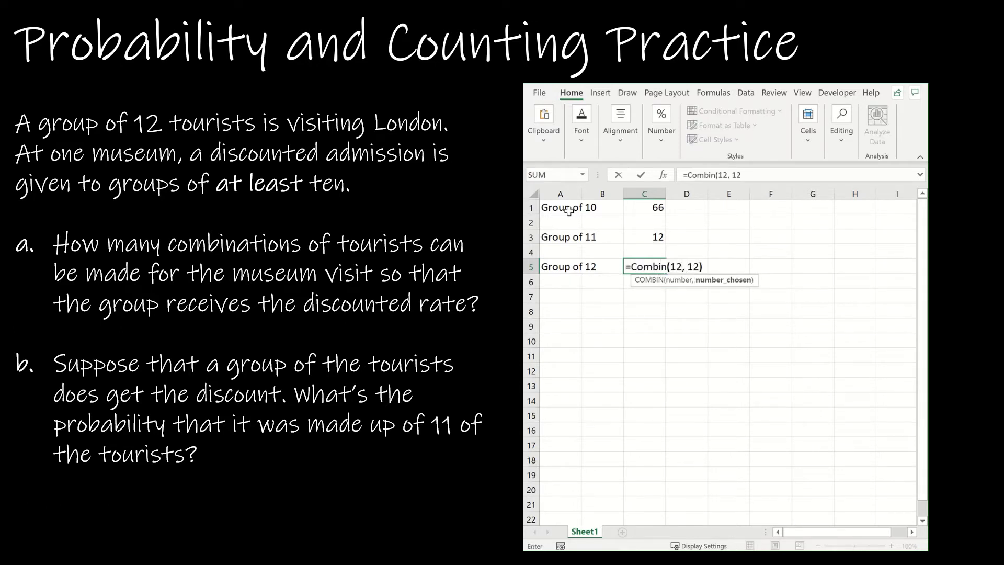
{"action": "key", "text": "Return"}
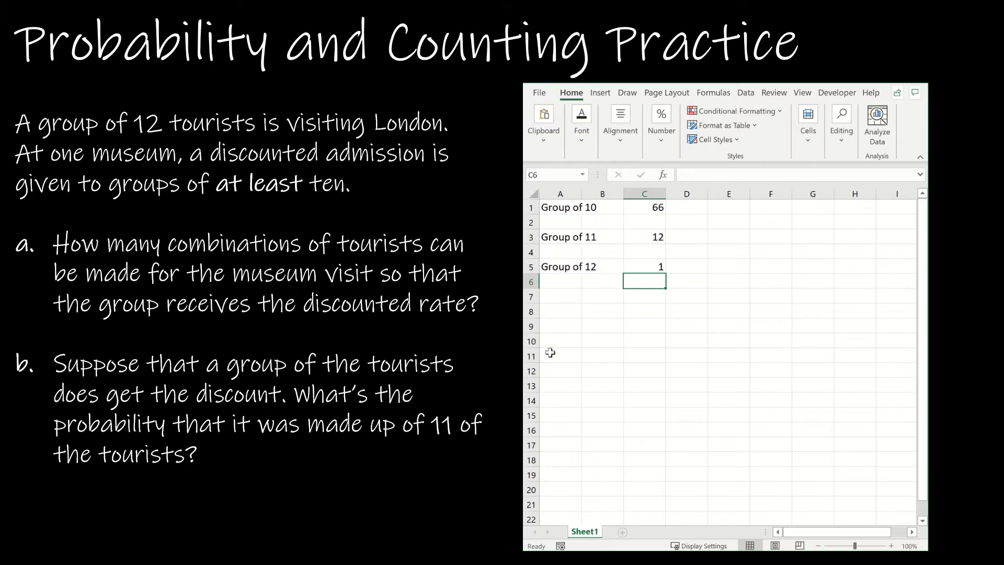
Label A7 'Total (sum)' and put =SUM(C1:C5) in C7, giving 79
{"action": "key", "text": "Down"}
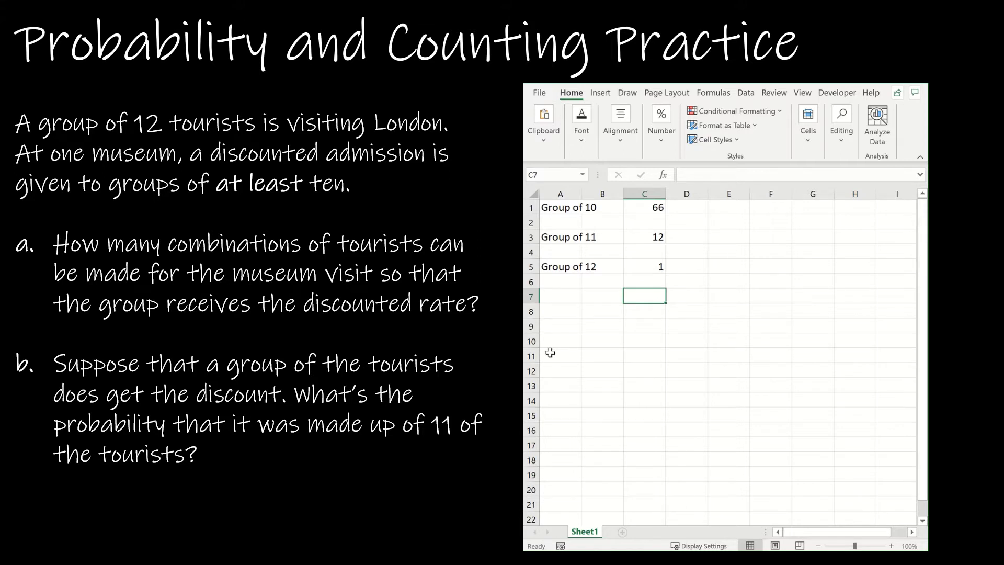
{"action": "key", "text": "Left"}
{"action": "key", "text": "Left"}
{"action": "type", "text": "Tot"}
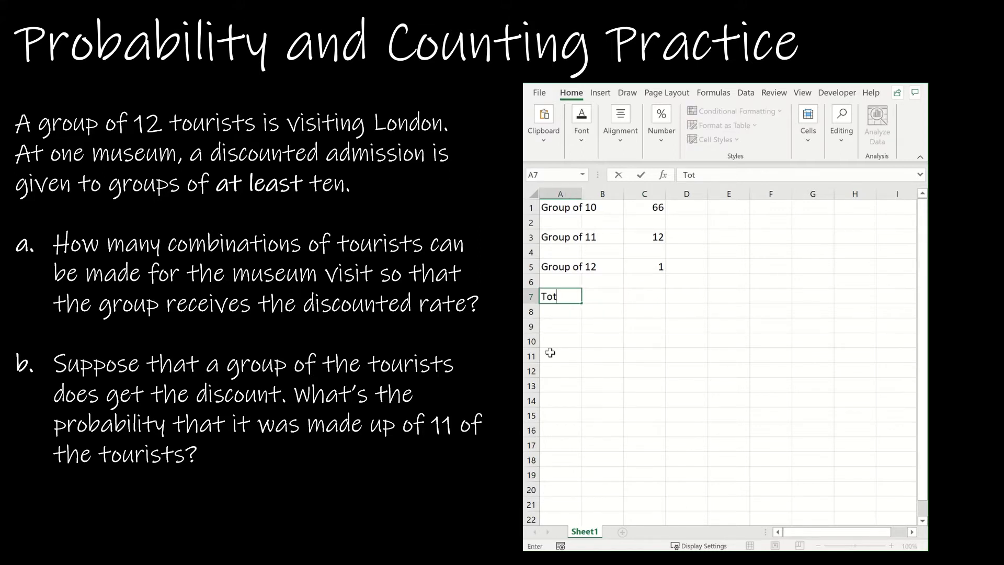
{"action": "type", "text": "al (sum)"}
{"action": "key", "text": "Right"}
{"action": "key", "text": "Right"}
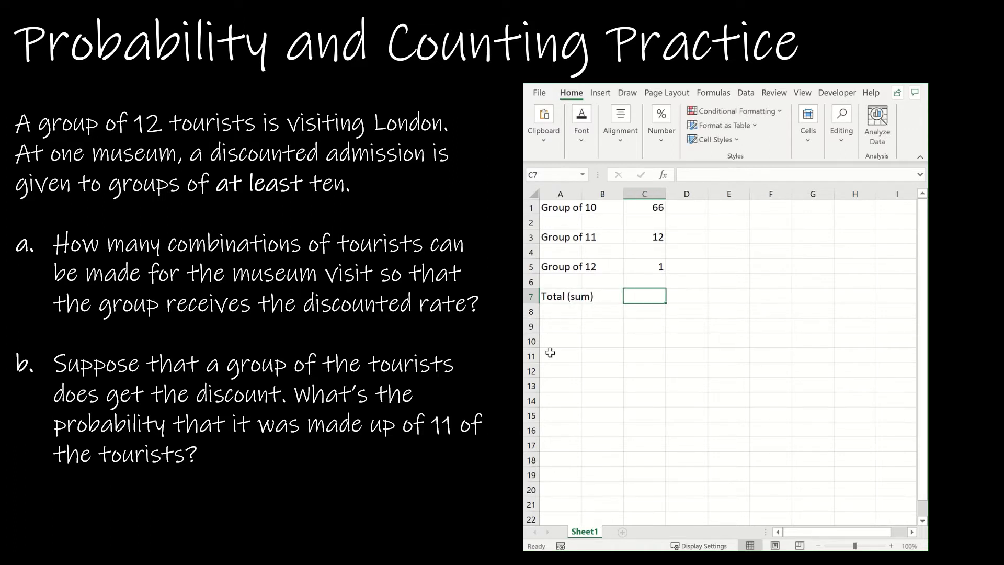
{"action": "type", "text": "=sum("}
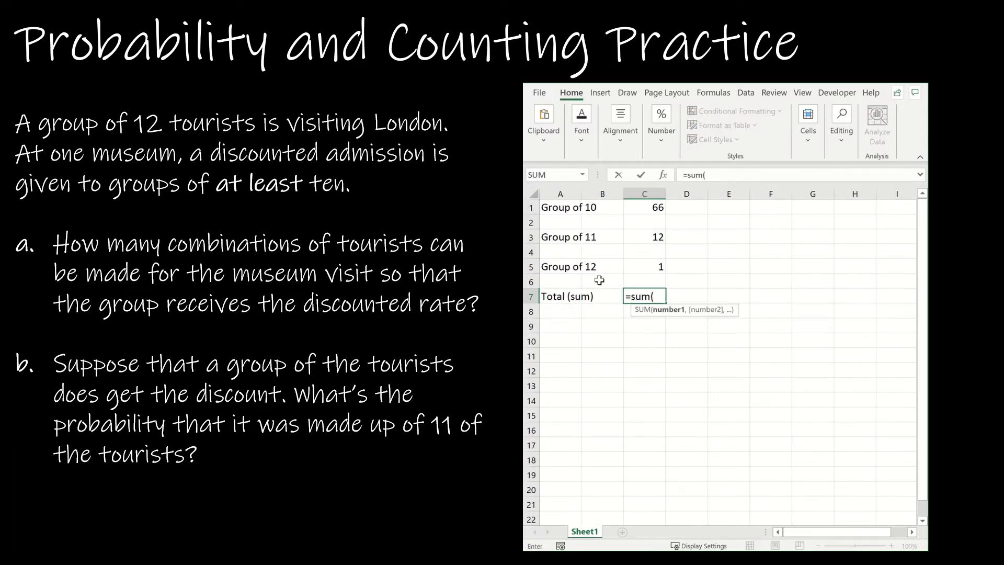
{"action": "left_click_drag", "start_coordinate": [644, 207], "coordinate": [645, 272]}
{"action": "key", "text": "Return"}
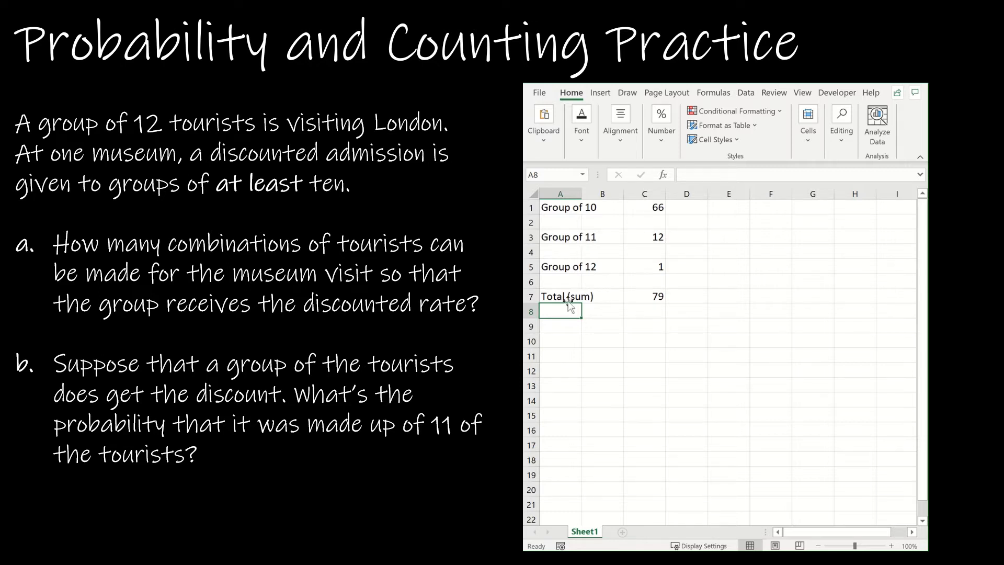
Enter the label 'Prob(11|discount)' in cell A10, beside an empty C10 for its value
{"action": "left_click", "coordinate": [556, 341]}
{"action": "type", "text": "Pr"}
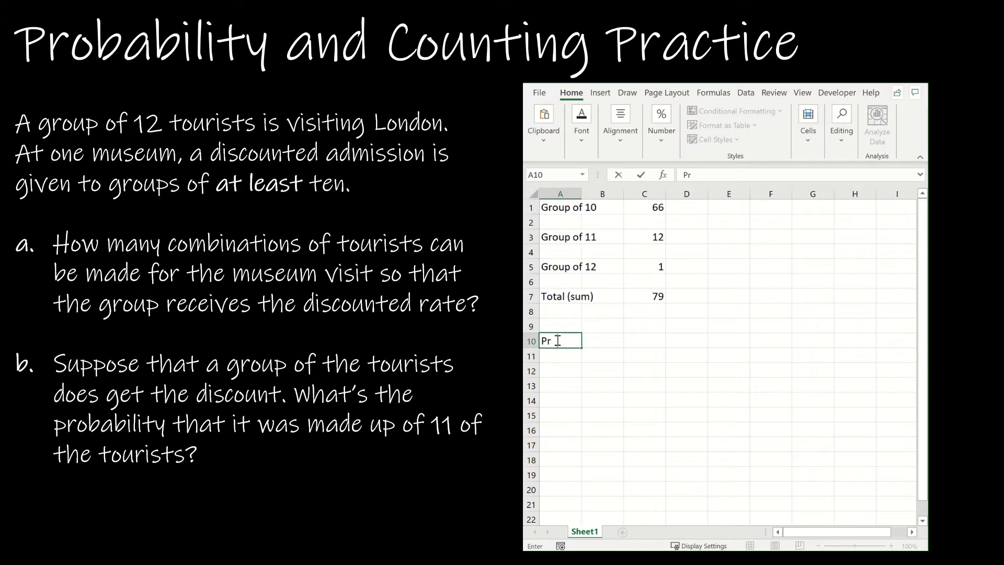
{"action": "type", "text": "ob(11|dis"}
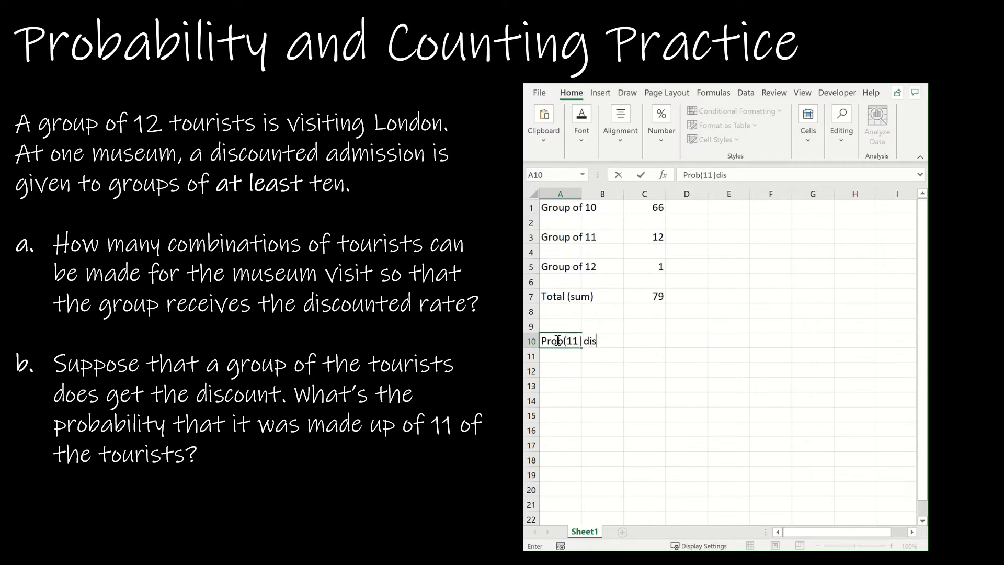
{"action": "type", "text": "count)"}
{"action": "key", "text": "Tab"}
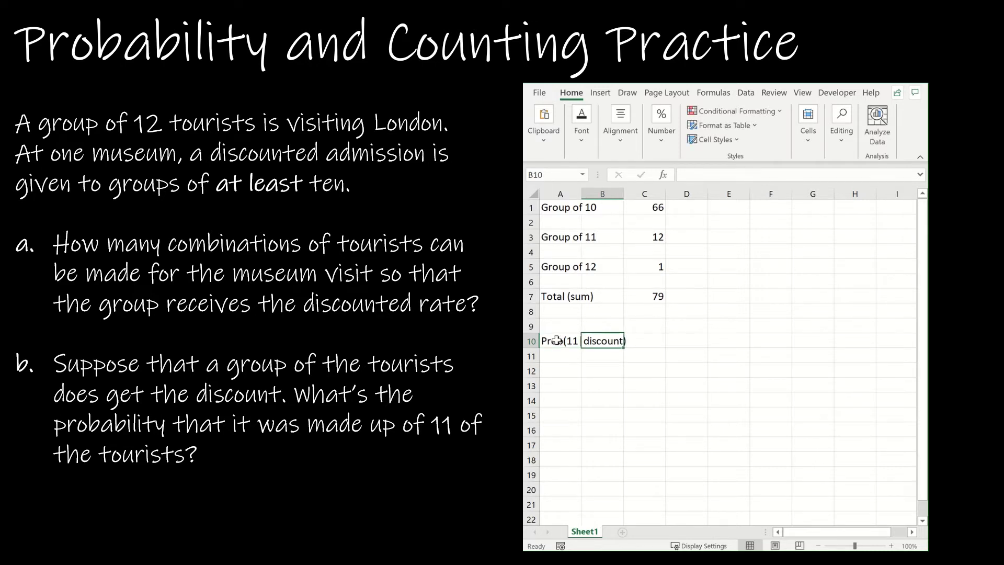
{"action": "key", "text": "Tab"}
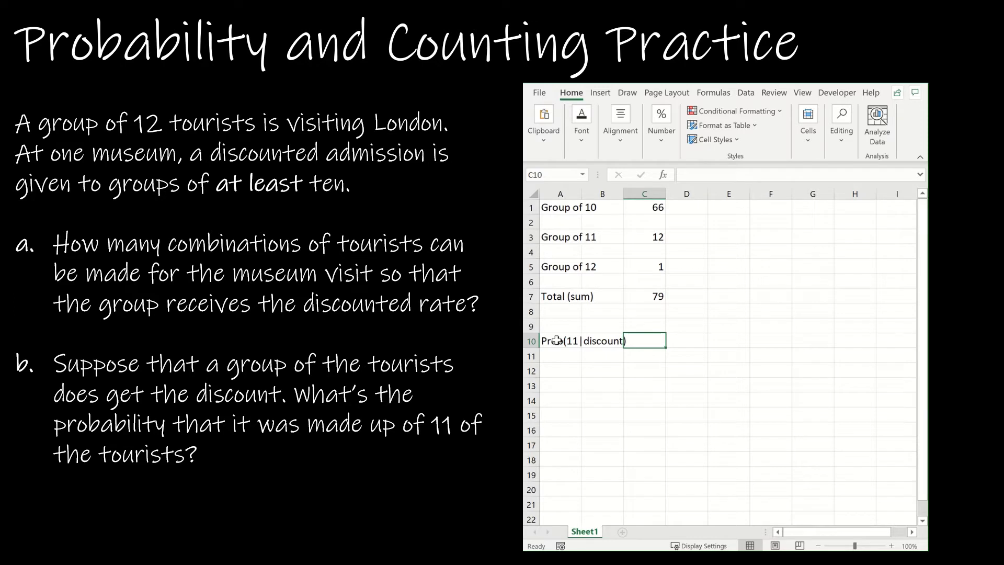
{"action": "left_click", "coordinate": [652, 234]}
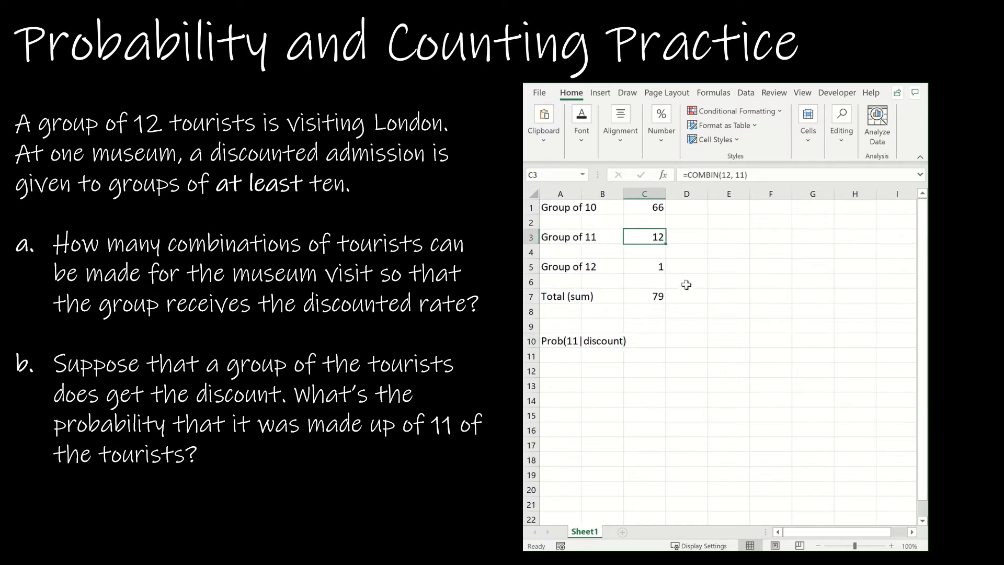
Enter =C3/C7 in C10 to get Prob(11|discount) of 0.1519
{"action": "left_click", "coordinate": [655, 340]}
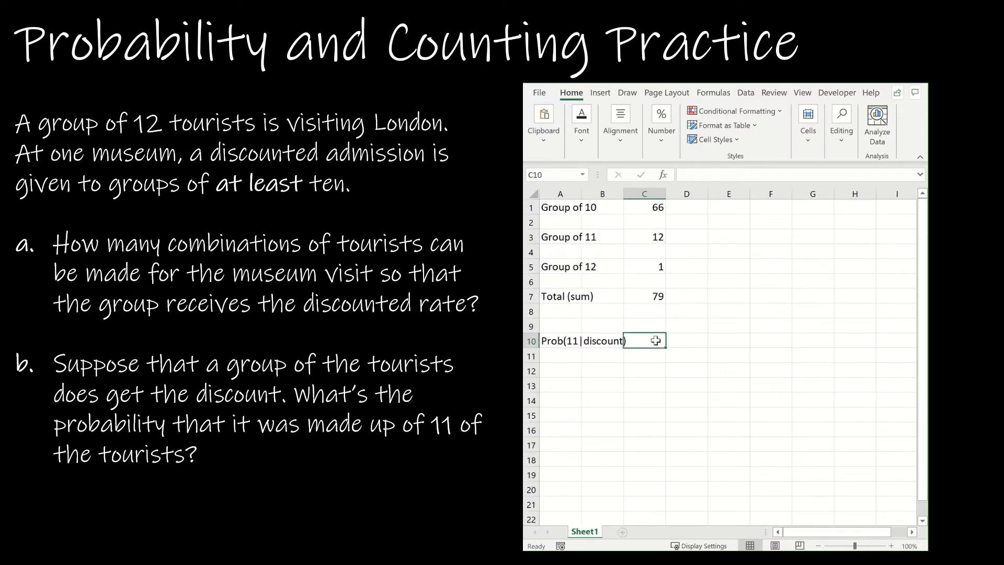
{"action": "type", "text": "12"}
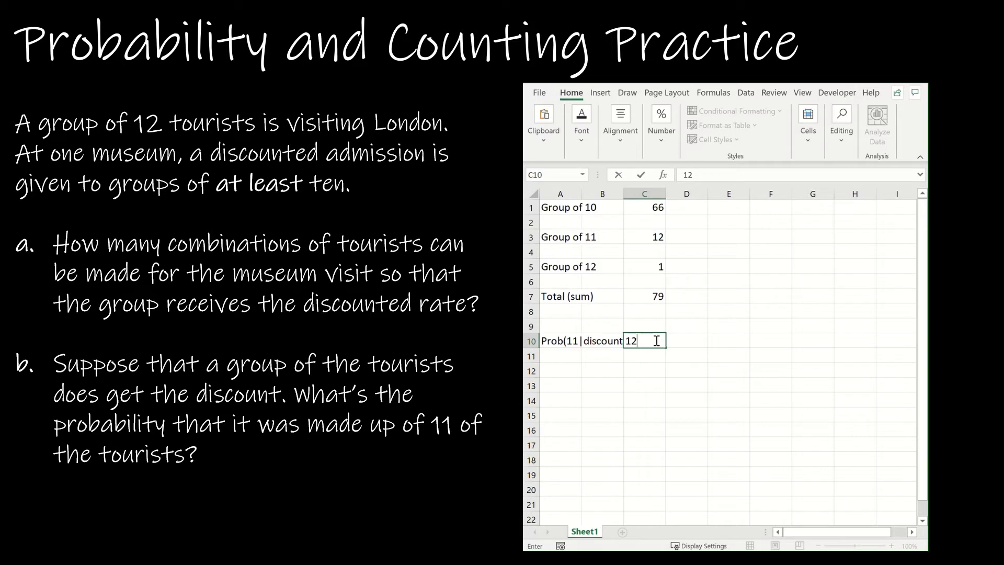
{"action": "key", "text": "BackSpace"}
{"action": "key", "text": "BackSpace"}
{"action": "type", "text": "=12/"}
{"action": "key", "text": "BackSpace"}
{"action": "key", "text": "BackSpace"}
{"action": "key", "text": "BackSpace"}
{"action": "left_click", "coordinate": [650, 239]}
{"action": "type", "text": "/"}
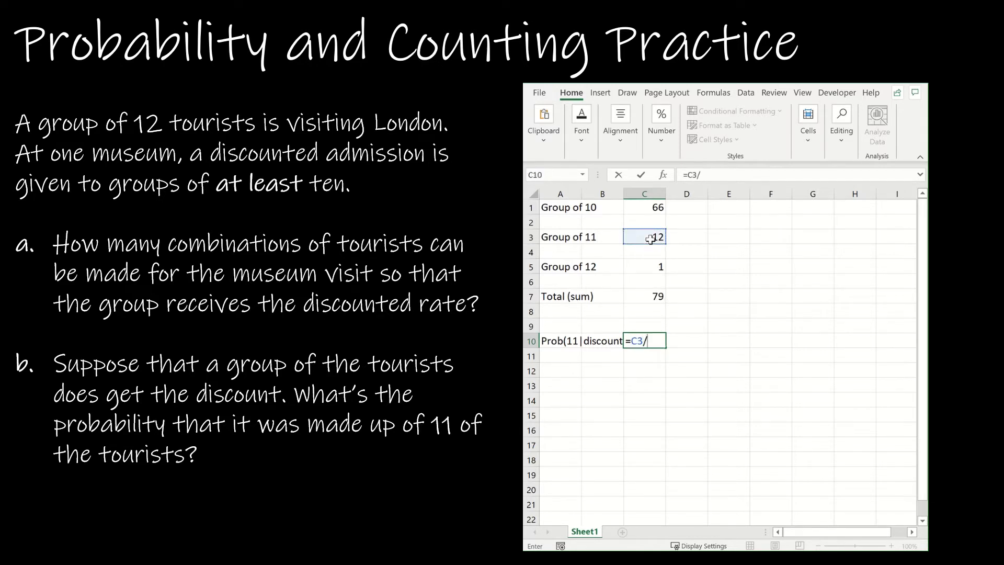
{"action": "left_click", "coordinate": [659, 298]}
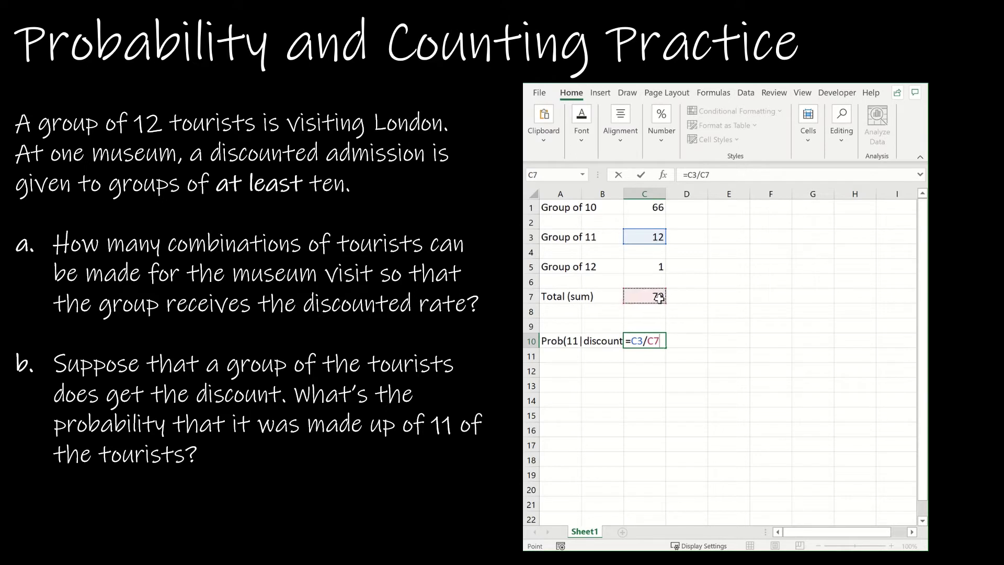
{"action": "key", "text": "Return"}
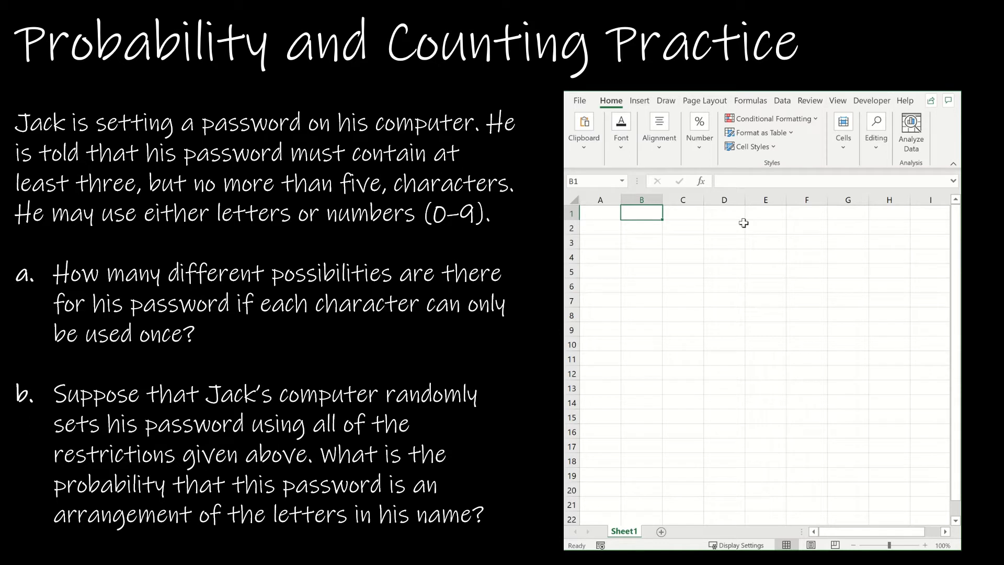
List password lengths 3, 4 and 5 down column A of the new sheet
{"action": "key", "text": "Left"}
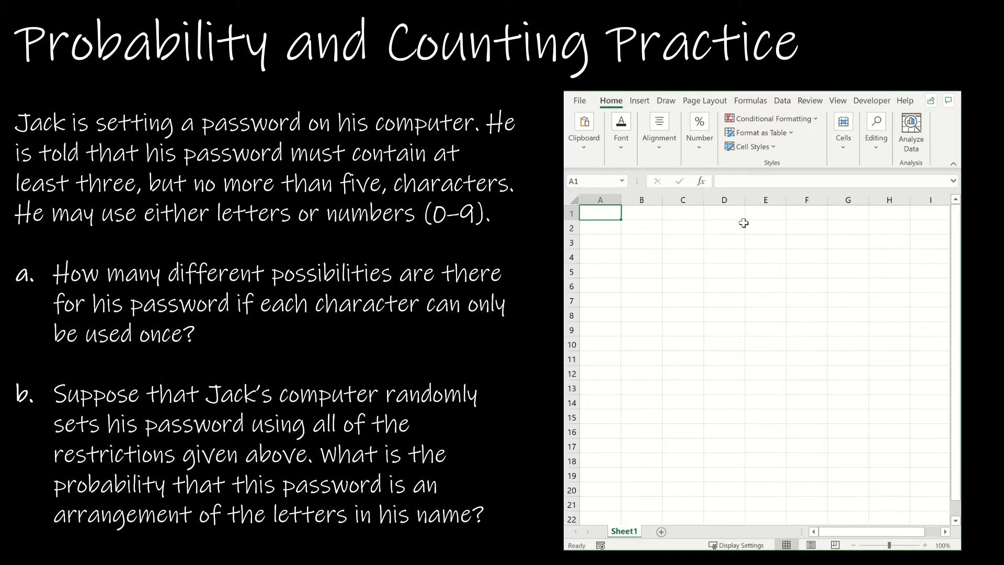
{"action": "type", "text": "3"}
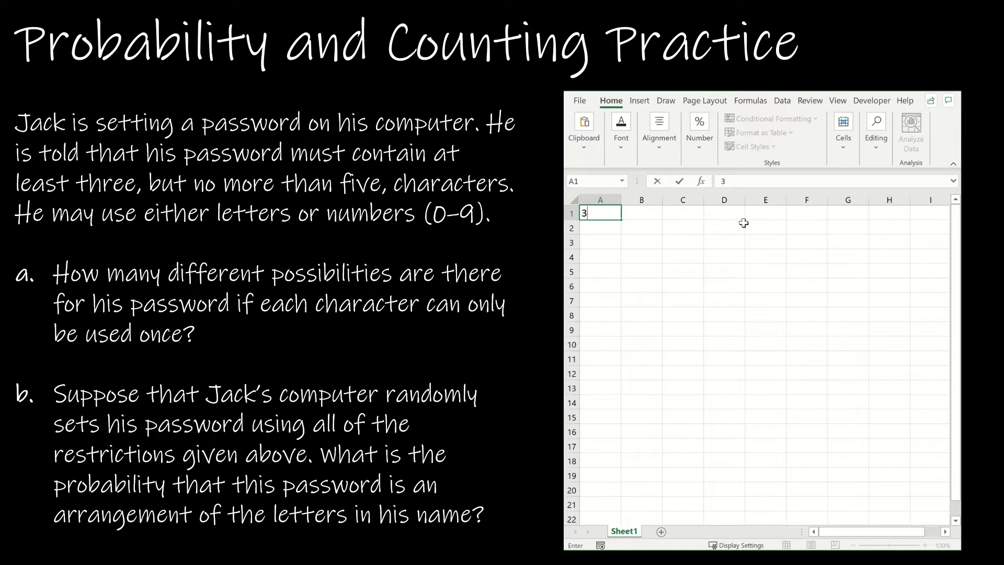
{"action": "key", "text": "Return"}
{"action": "key", "text": "Return"}
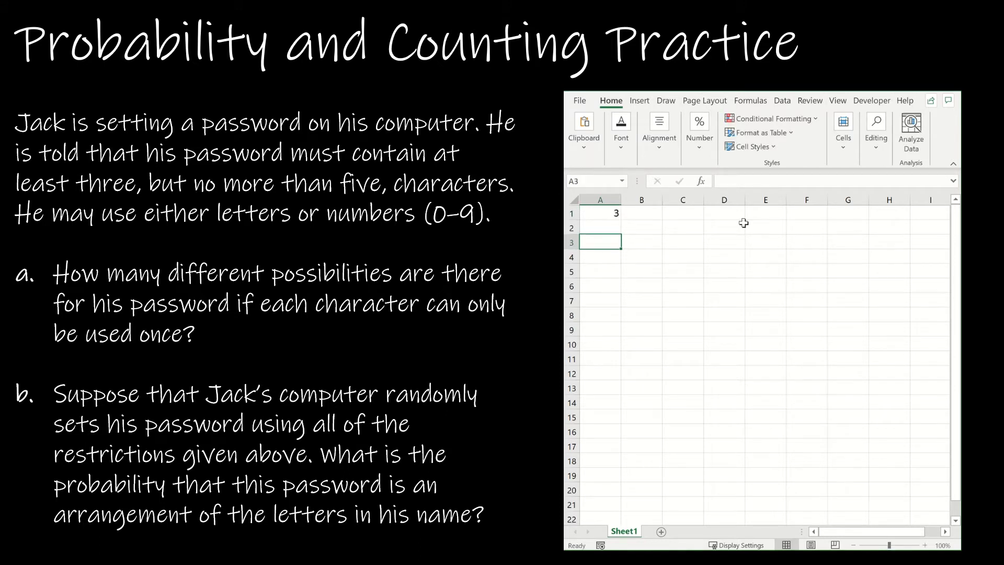
{"action": "type", "text": "4"}
{"action": "key", "text": "Return"}
{"action": "key", "text": "Return"}
{"action": "key", "text": "Down"}
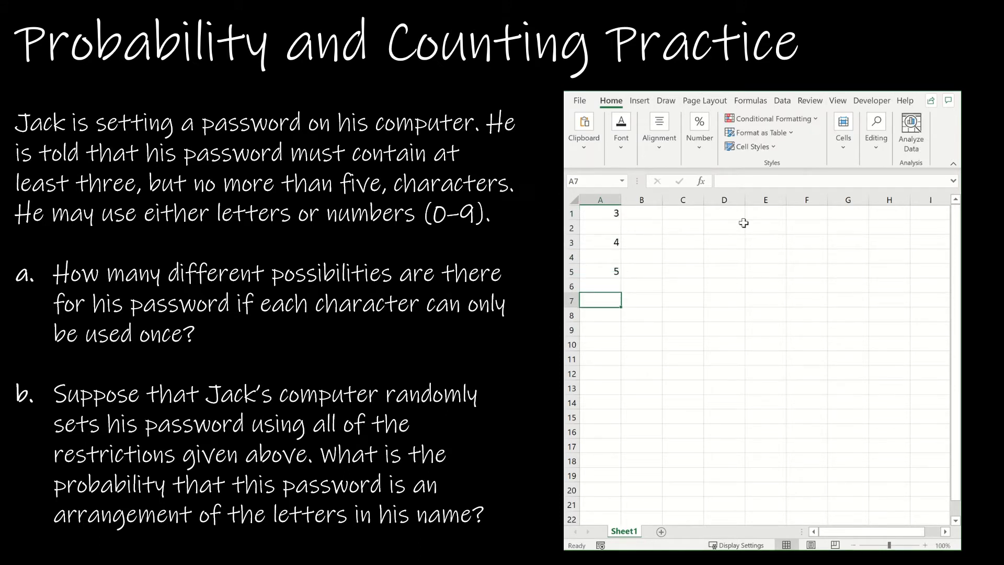
{"action": "key", "text": "Right"}
{"action": "key", "text": "Right"}
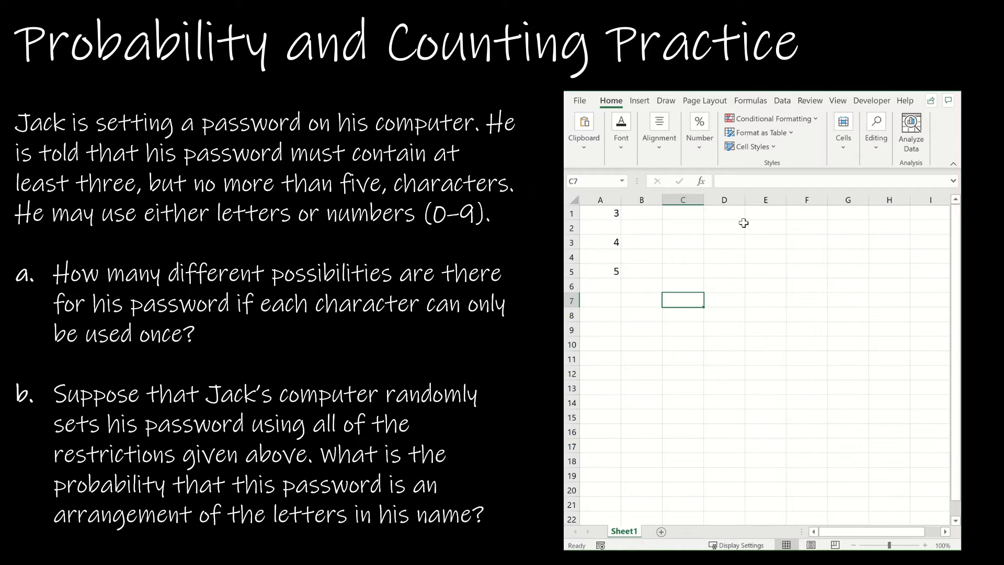
{"action": "key", "text": "Left"}
{"action": "key", "text": "Up"}
{"action": "key", "text": "Up"}
{"action": "key", "text": "Up"}
{"action": "key", "text": "Up"}
{"action": "key", "text": "Up"}
{"action": "key", "text": "Up"}
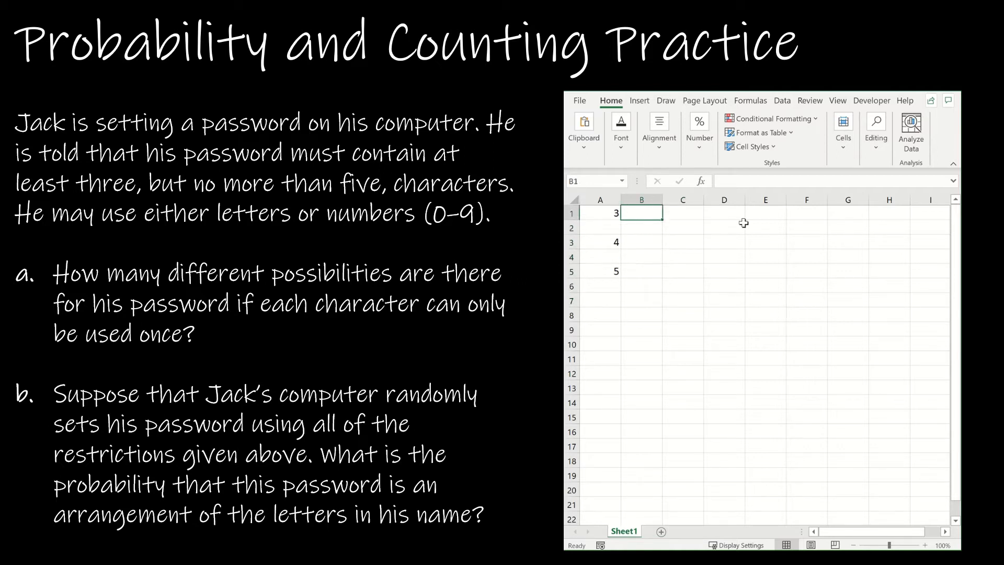
{"action": "key", "text": "Right"}
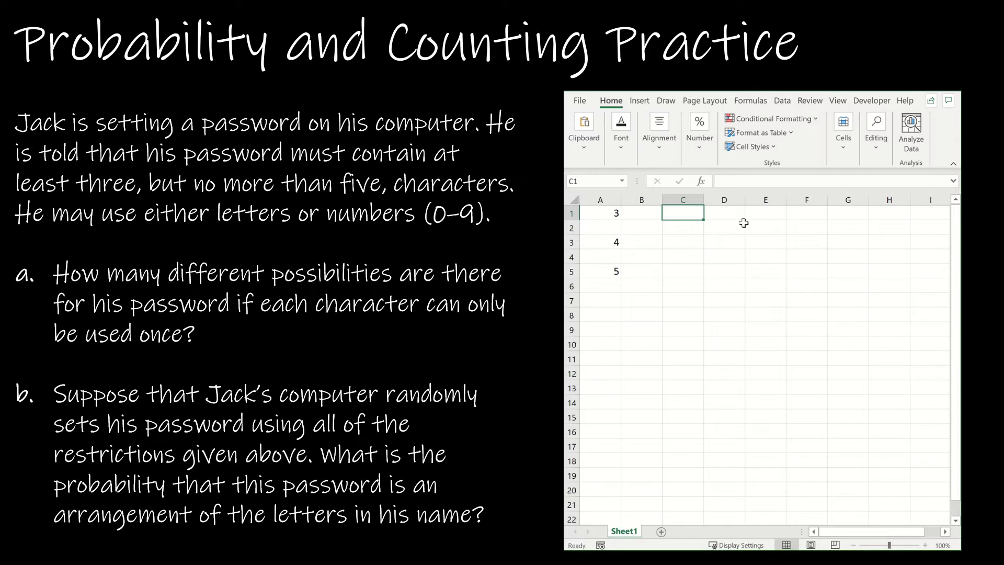
Enter =PERMUT(36,A1) in C1, giving 42840
{"action": "type", "text": "=per"}
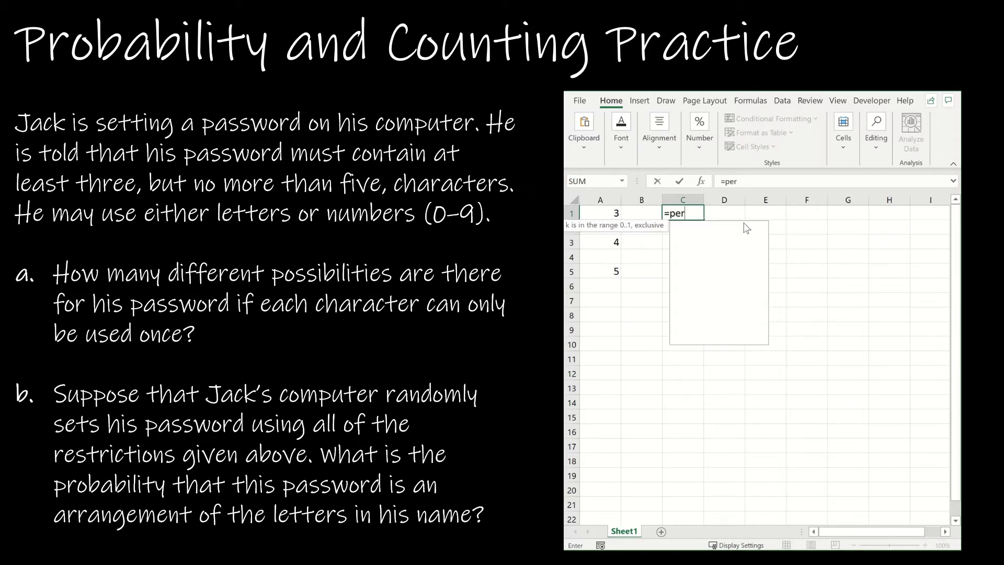
{"action": "type", "text": "m"}
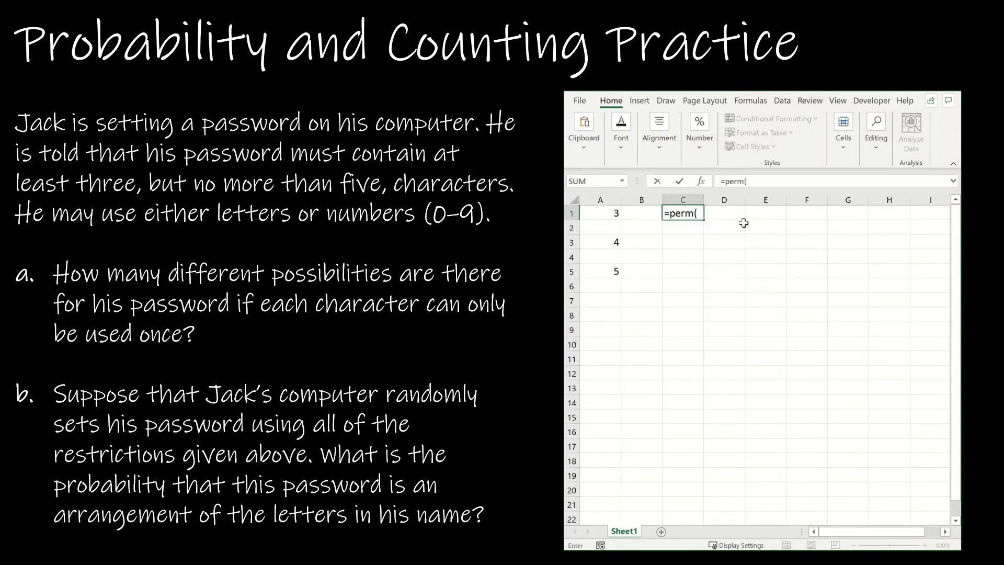
{"action": "type", "text": "ut("}
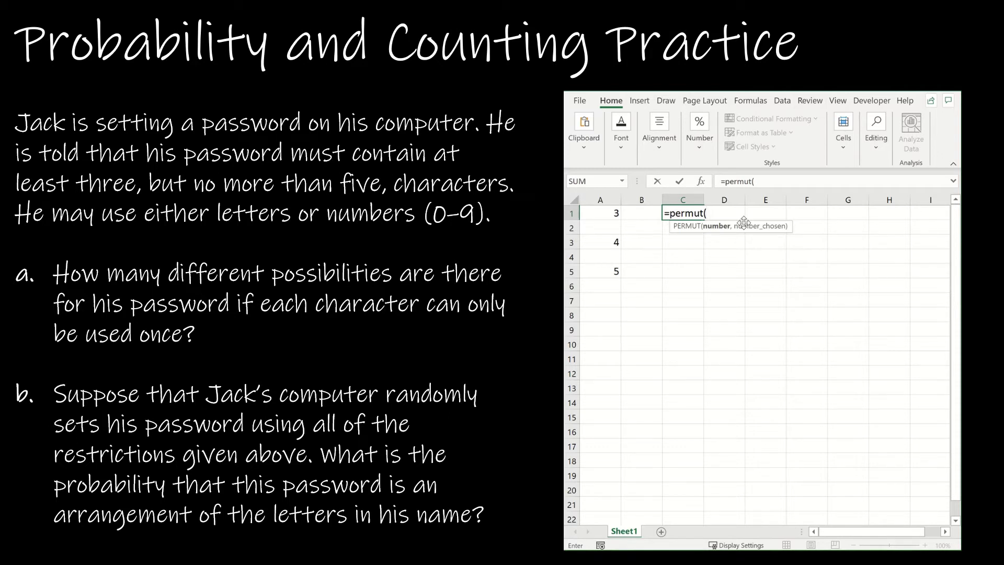
{"action": "type", "text": "36,"}
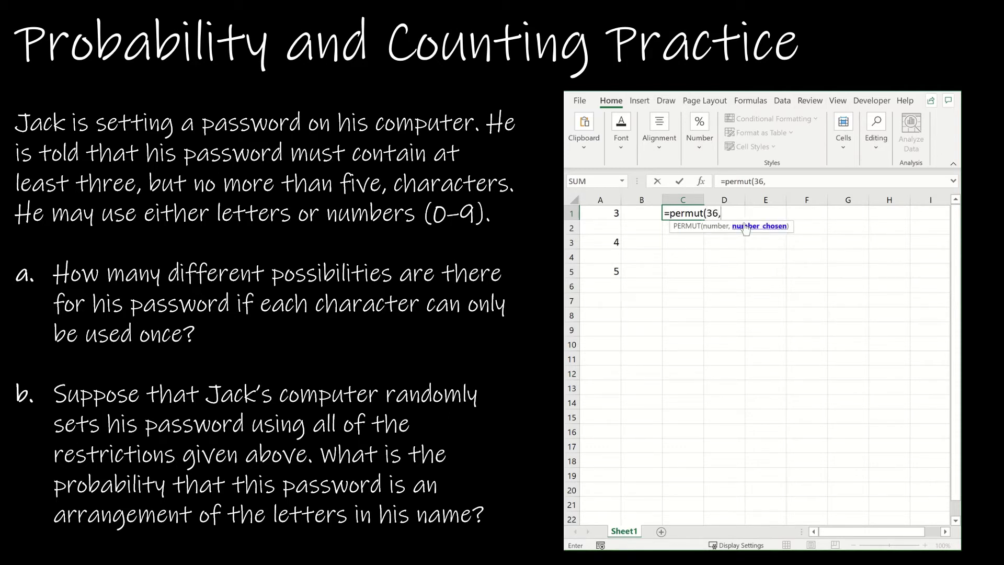
{"action": "left_click", "coordinate": [611, 214]}
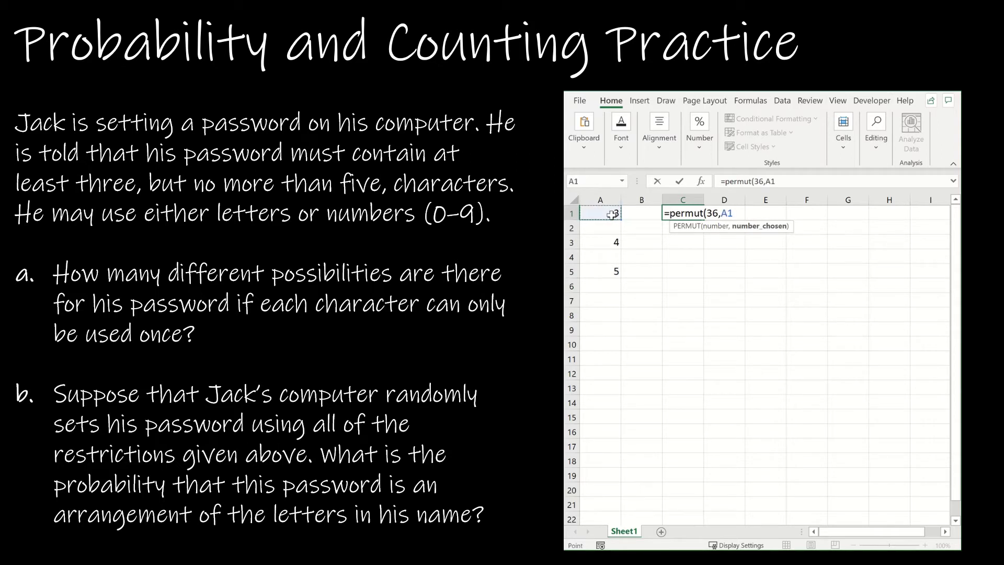
{"action": "type", "text": ")"}
{"action": "key", "text": "Return"}
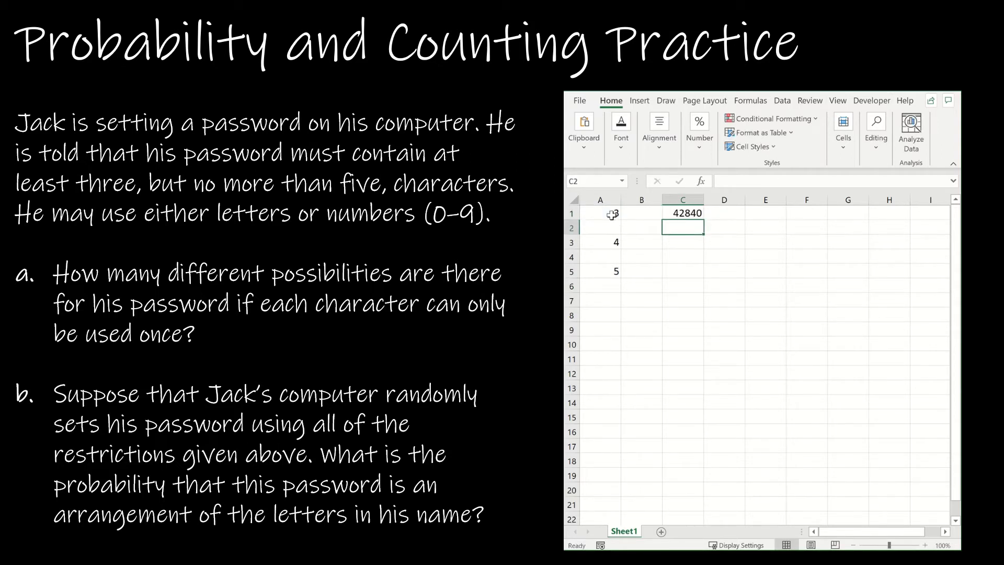
Enter =PERMUT(36,A3) and =PERMUT(36,A5) in C3 and C5, giving 1413720 and 45239040
{"action": "key", "text": "Down"}
{"action": "type", "text": "=p"}
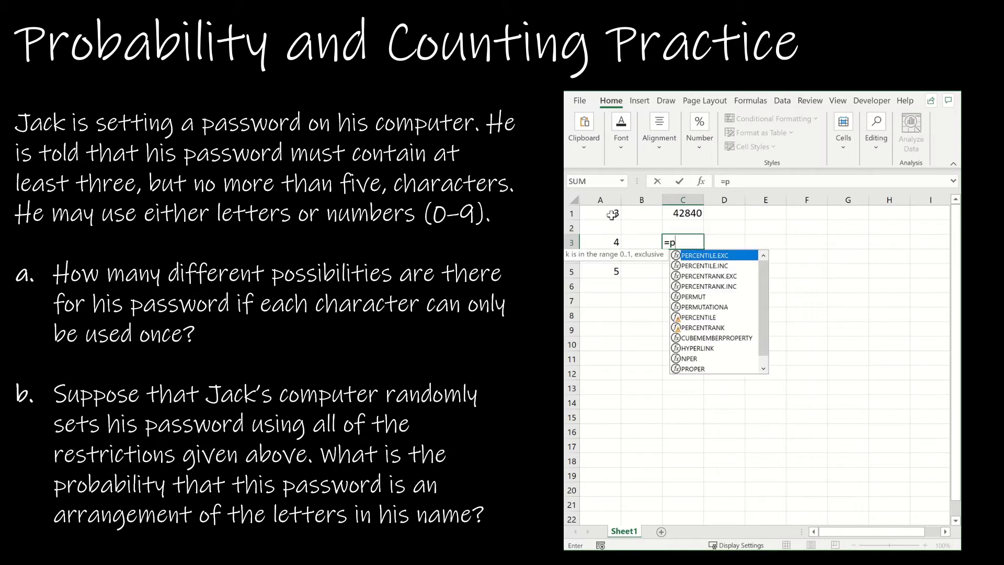
{"action": "type", "text": "ermut(36,"}
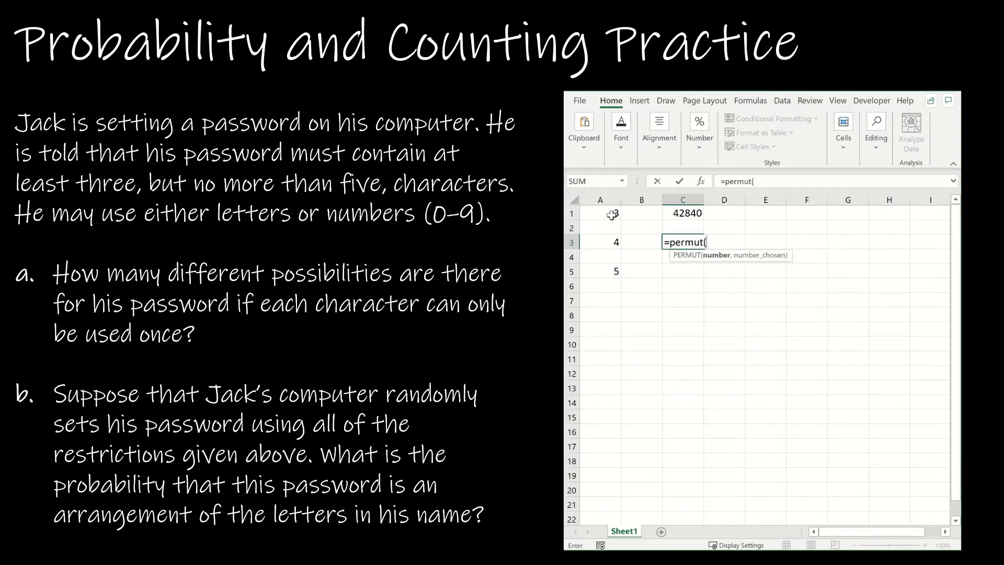
{"action": "left_click", "coordinate": [612, 239]}
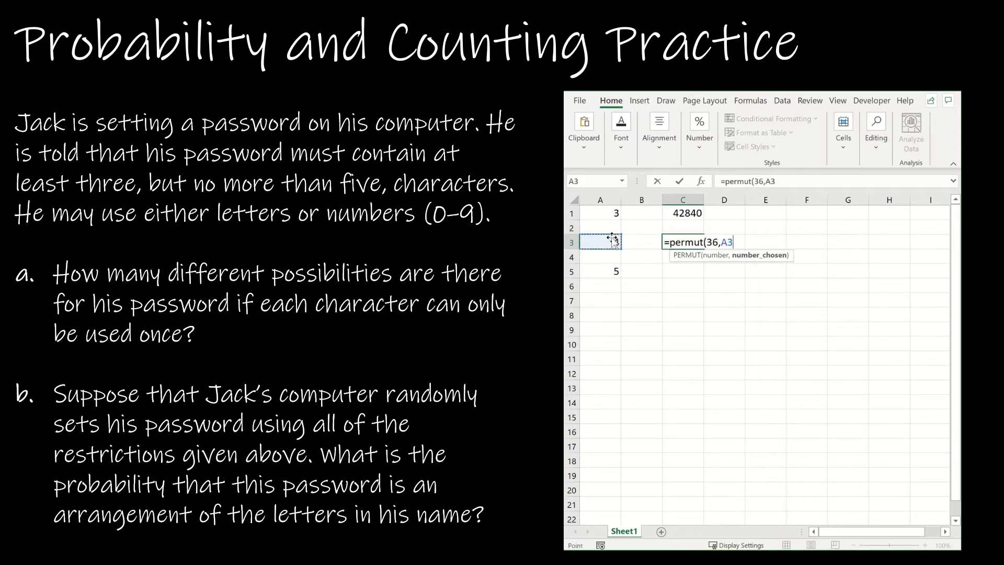
{"action": "key", "text": "Return"}
{"action": "key", "text": "Return"}
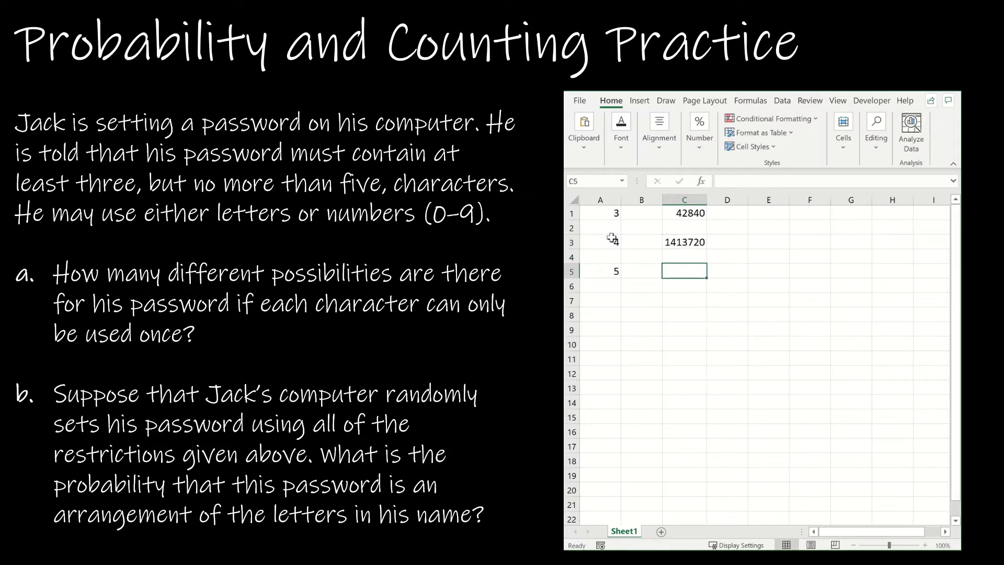
{"action": "type", "text": "=permut"}
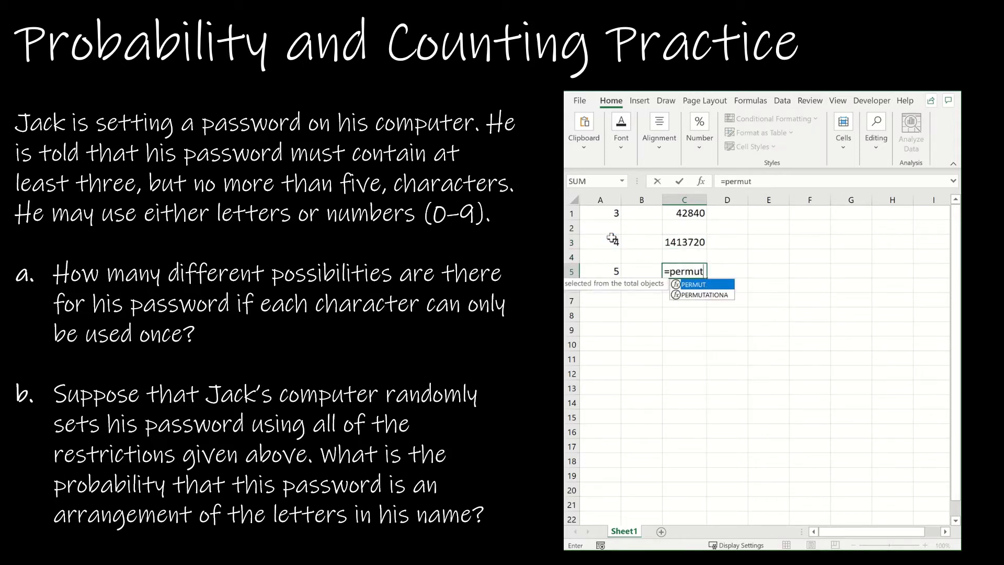
{"action": "type", "text": "(36,"}
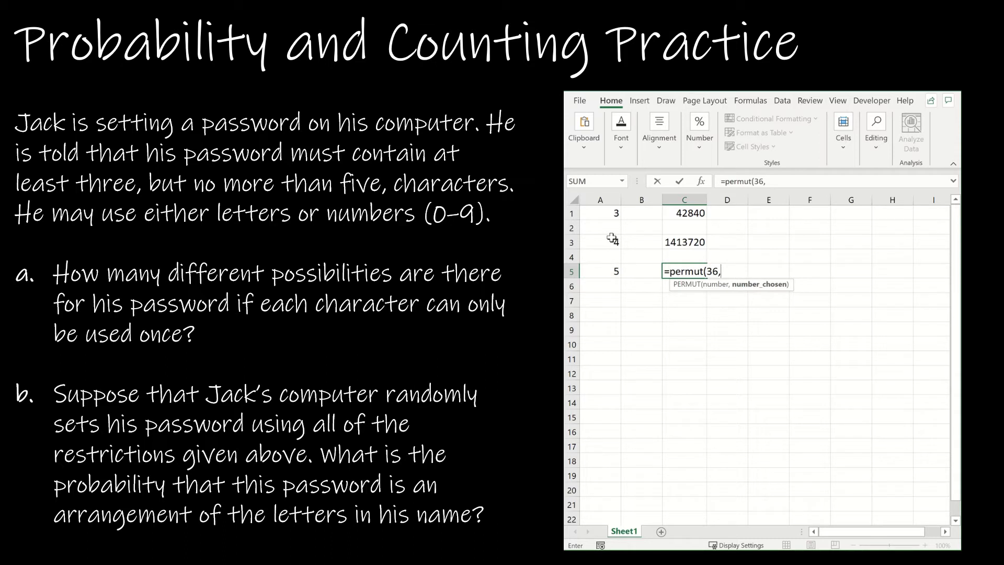
{"action": "left_click", "coordinate": [612, 272]}
{"action": "type", "text": ")"}
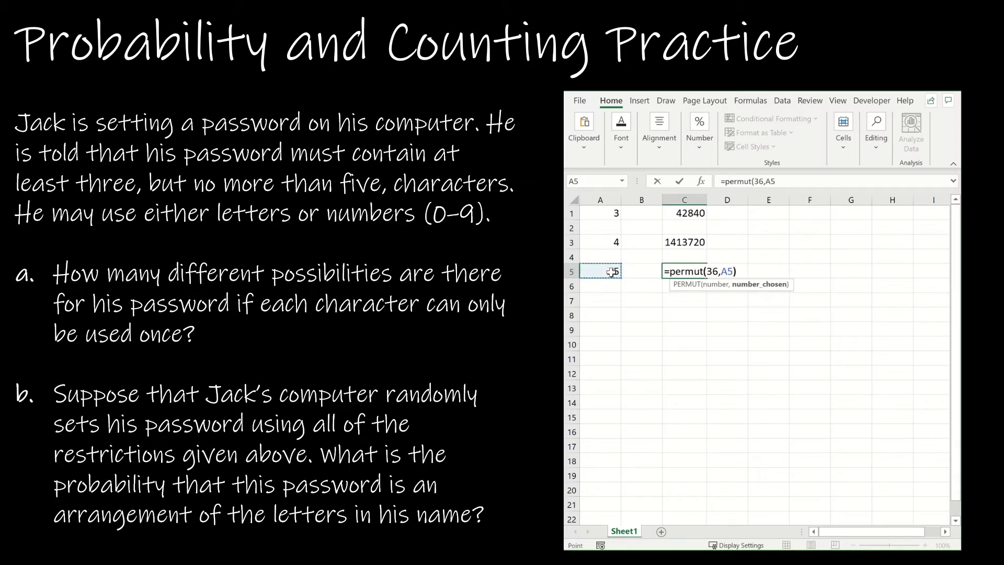
{"action": "key", "text": "Return"}
{"action": "left_click", "coordinate": [683, 315]}
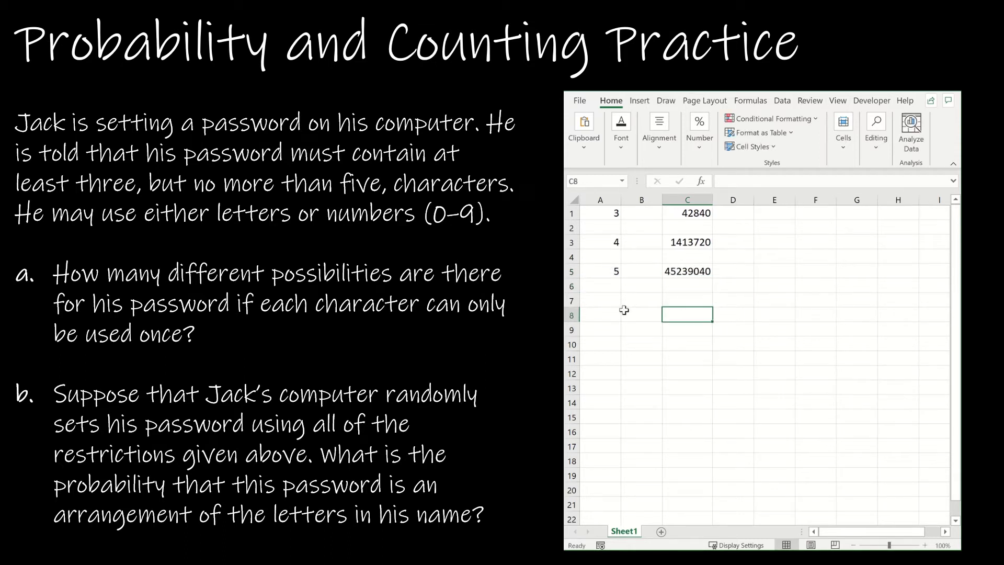
Label A7 'Sum' and total C1:C5 with =SUM in C7, giving 46695600
{"action": "left_click", "coordinate": [608, 303]}
{"action": "type", "text": "Sum"}
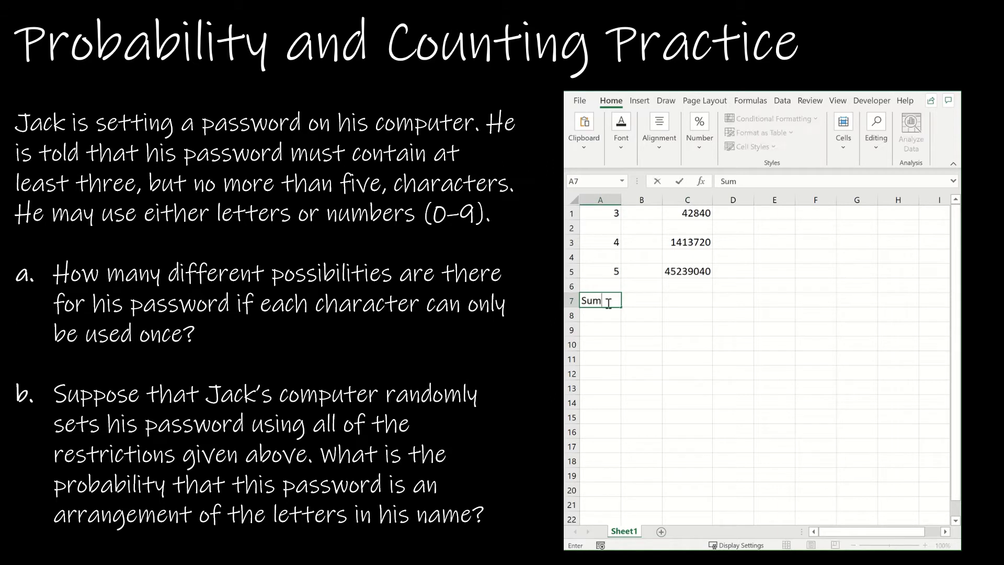
{"action": "key", "text": "Tab"}
{"action": "key", "text": "Tab"}
{"action": "type", "text": "=sum("}
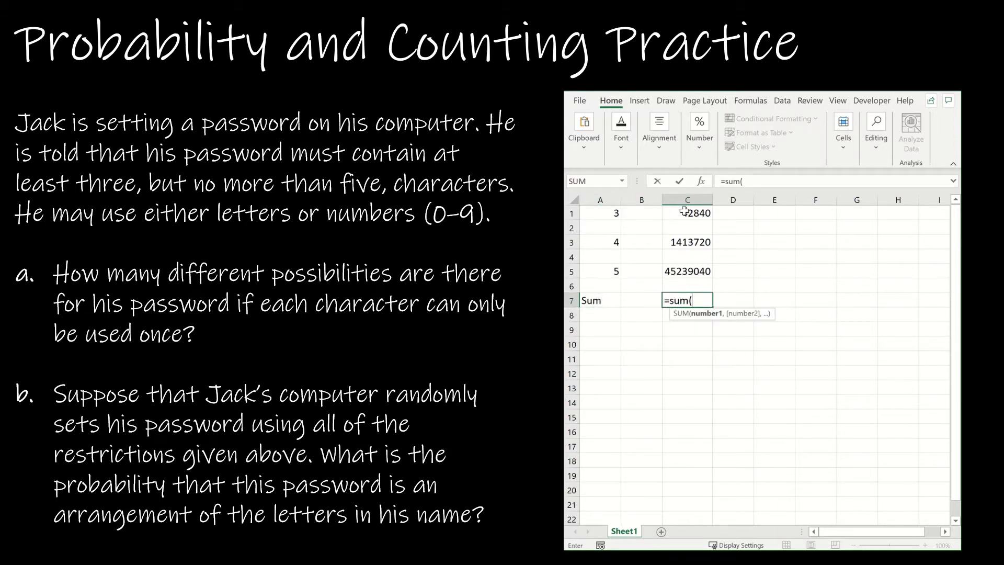
{"action": "left_click_drag", "start_coordinate": [685, 211], "coordinate": [690, 266]}
{"action": "key", "text": "Return"}
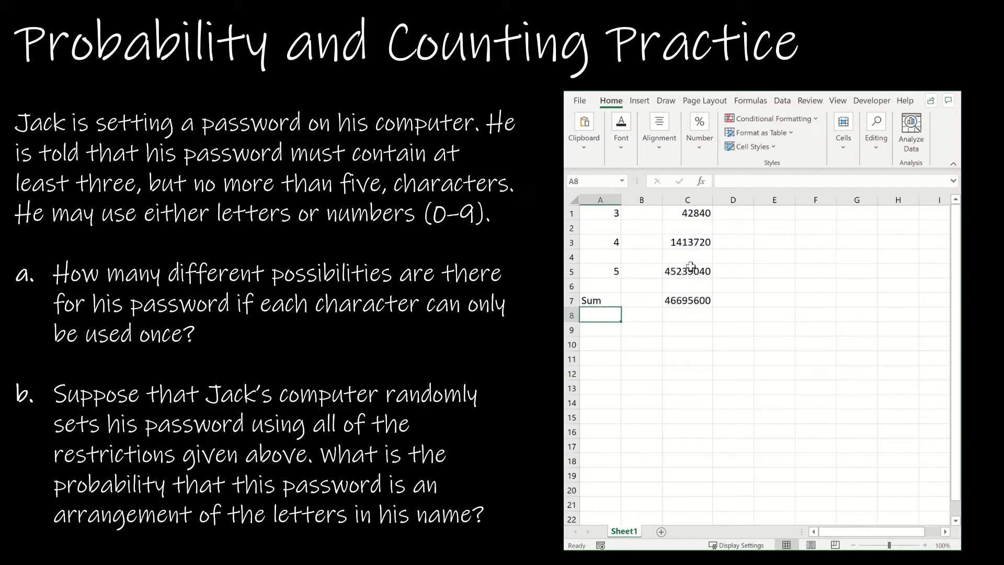